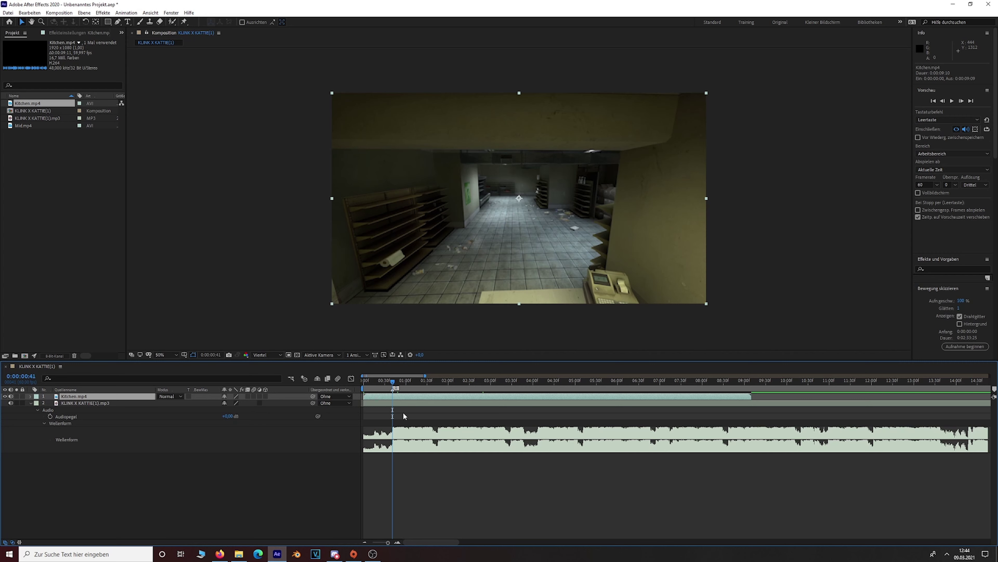
# Enable time remapping on Kitchen.mp4 and compress it by trimming the layer and moving its end keyframe to the beat marker around 0:00:00:41.
pyautogui.hotkey('ctrl', 'alt', 't')
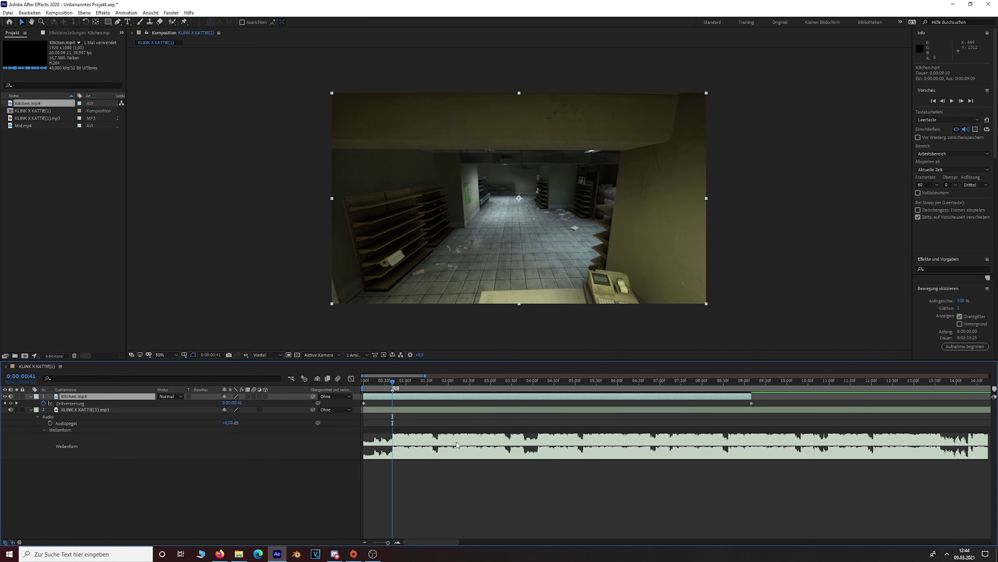
pyautogui.moveTo(751, 395); pyautogui.dragTo(394, 395)
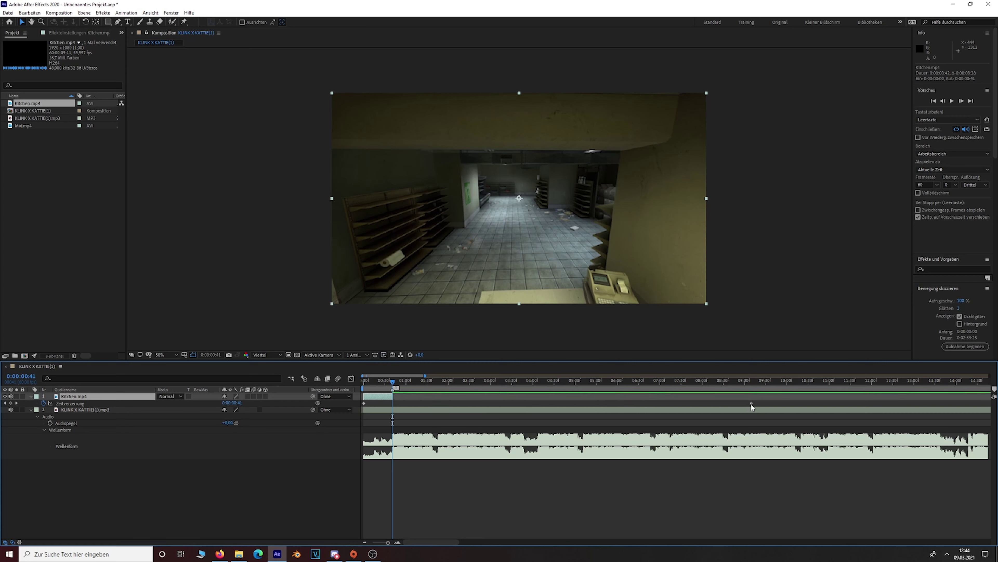
pyautogui.moveTo(751, 403); pyautogui.dragTo(353, 406)
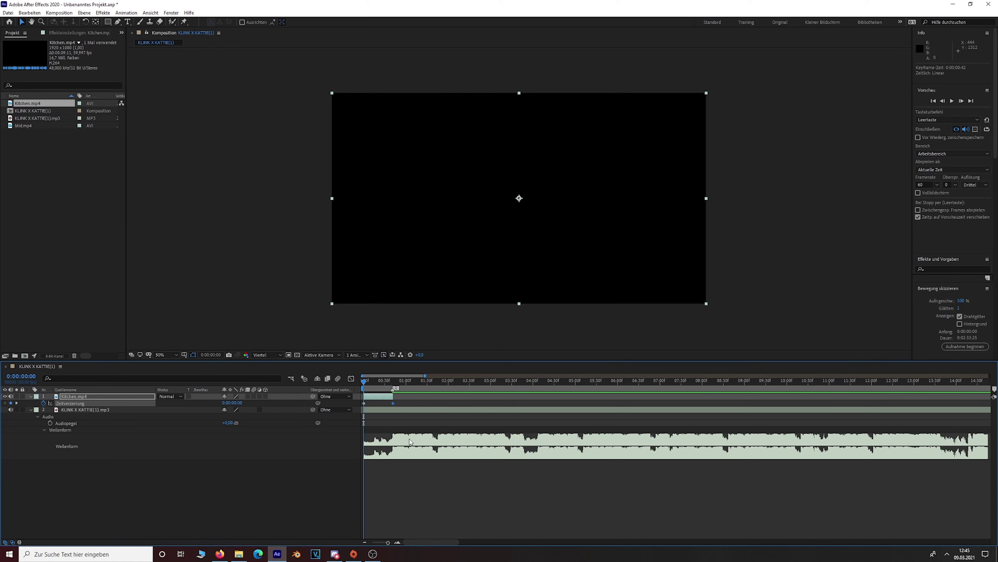
pyautogui.press('space')
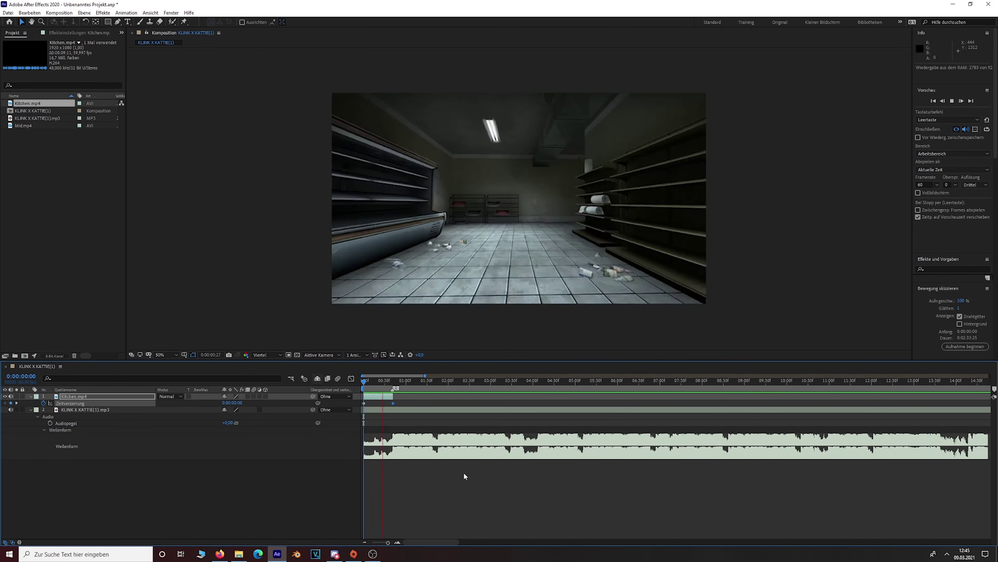
pyautogui.press('space')
# Easy-ease the Kitchen.mp4 time-remap keyframes and reshape the speed curve to be steep at both ends and flatter in the middle.
pyautogui.moveTo(393, 381); pyautogui.dragTo(361, 402)
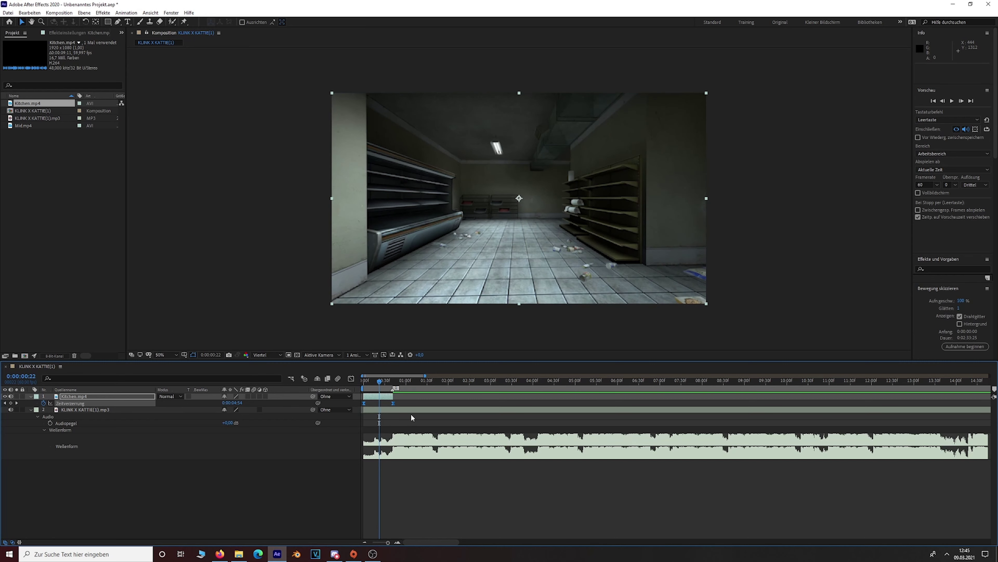
pyautogui.click(351, 378)
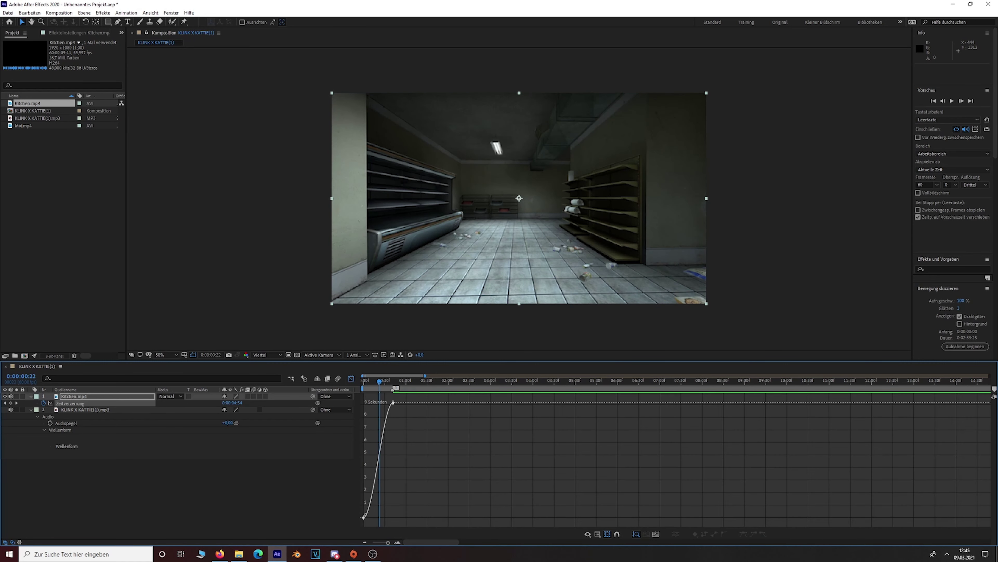
pyautogui.moveTo(389, 542); pyautogui.dragTo(390, 542)
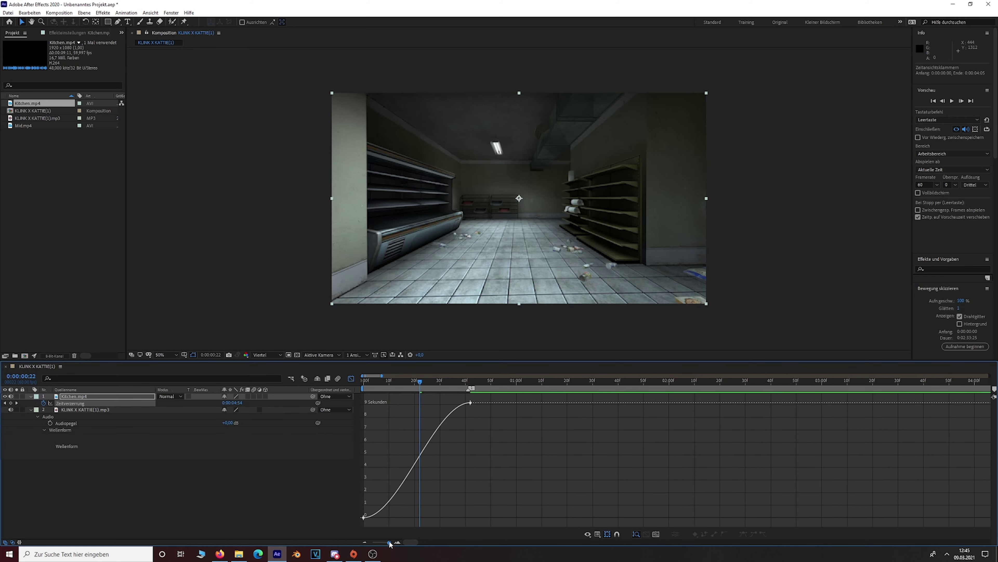
pyautogui.moveTo(413, 384)
pyautogui.mouseDown()
pyautogui.moveTo(365, 377)
pyautogui.moveTo(423, 380)
pyautogui.moveTo(403, 382)
pyautogui.moveTo(392, 406)
pyautogui.moveTo(462, 414)
pyautogui.moveTo(446, 389)
pyautogui.moveTo(410, 382)
pyautogui.mouseUp()
pyautogui.click(401, 484)
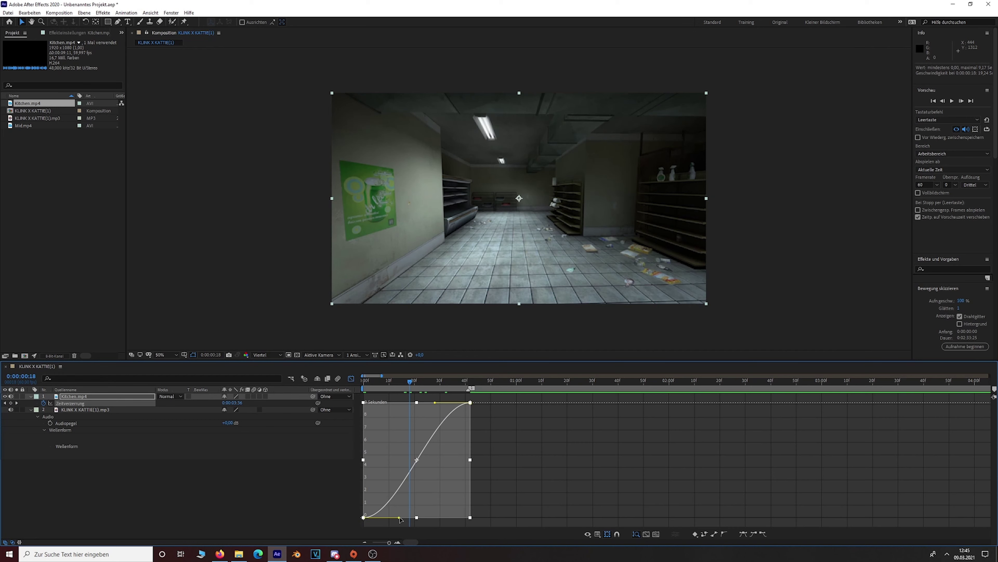
pyautogui.moveTo(400, 519); pyautogui.dragTo(367, 464)
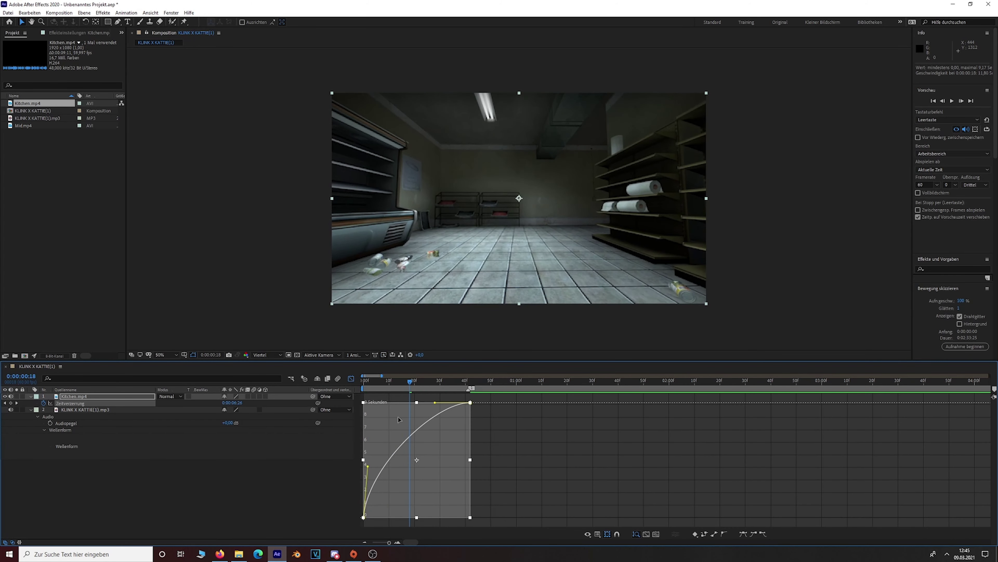
pyautogui.moveTo(435, 402); pyautogui.dragTo(464, 483)
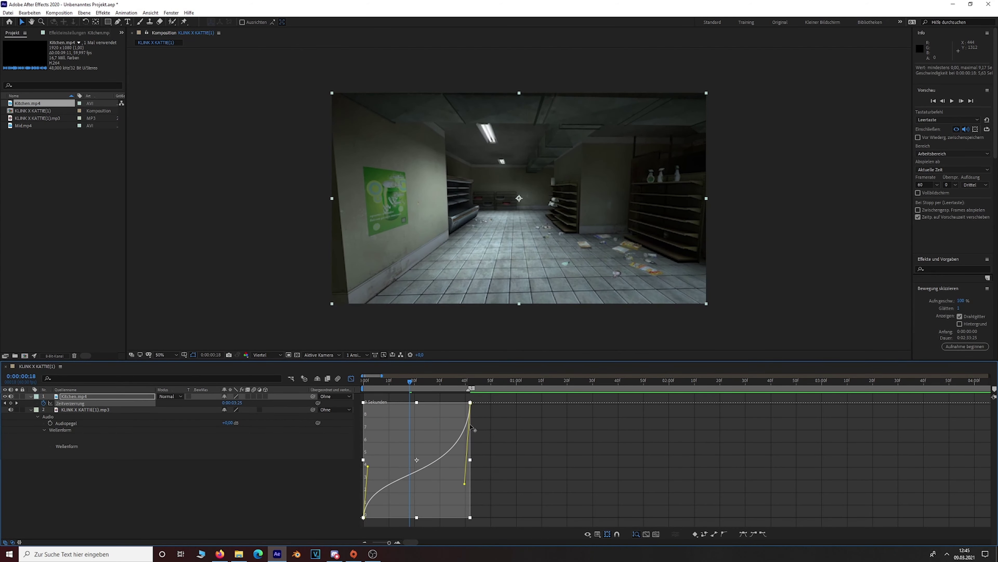
pyautogui.click(351, 378)
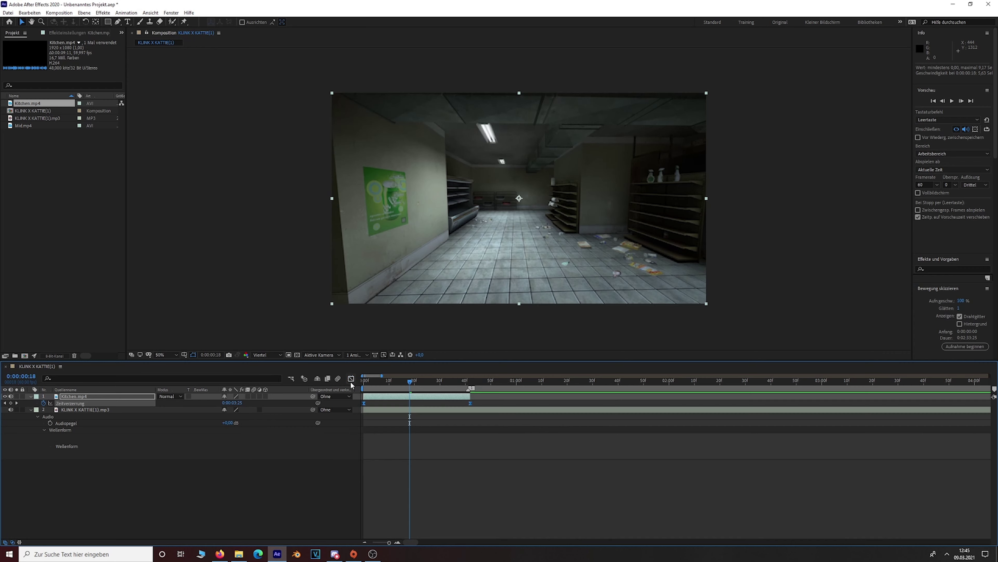
pyautogui.press('Home')
pyautogui.press('space')
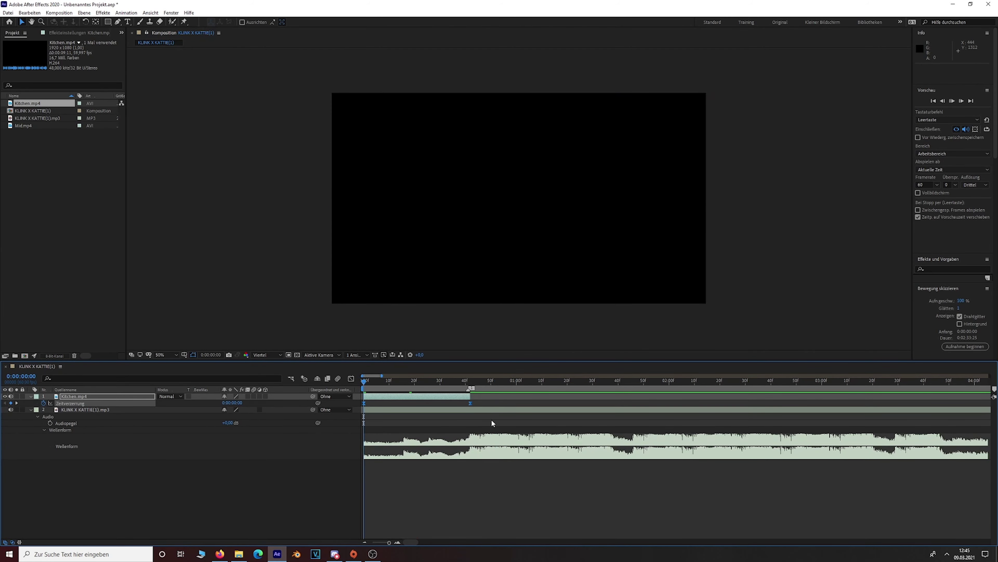
# Enable frame blending for the Kitchen.mp4 layer and the composition, and preview the clip from the start.
pyautogui.click(410, 380)
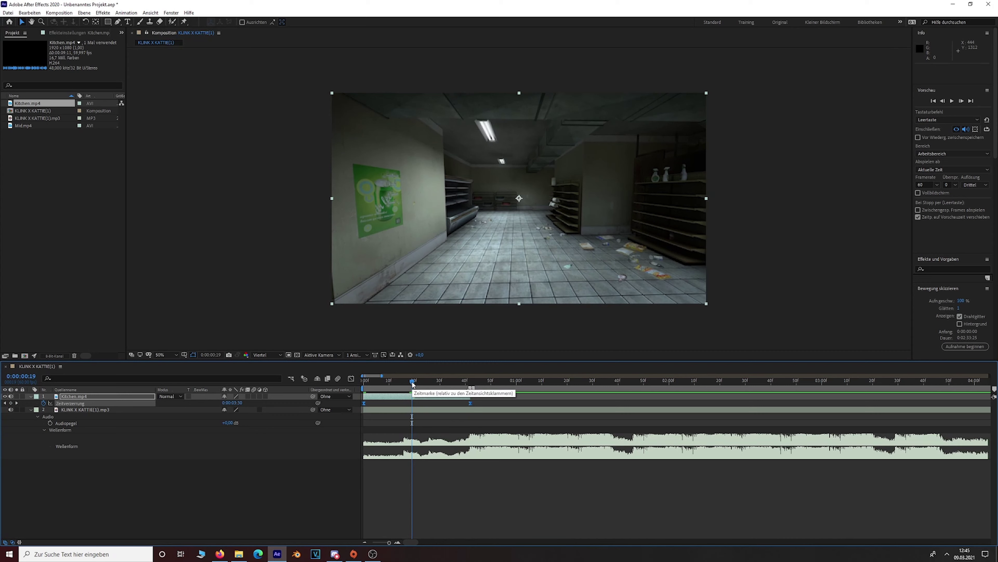
pyautogui.click(248, 397)
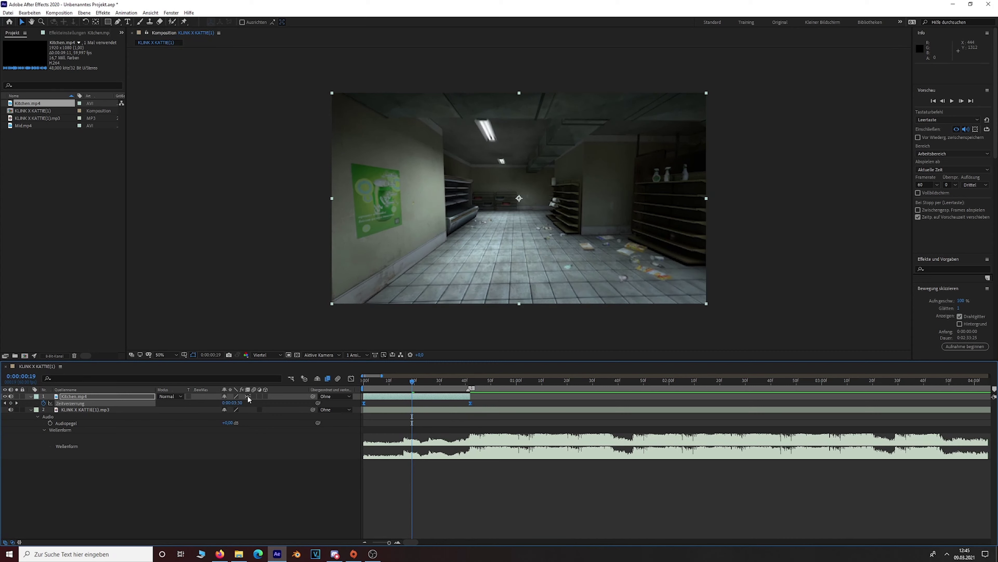
pyautogui.press('Home')
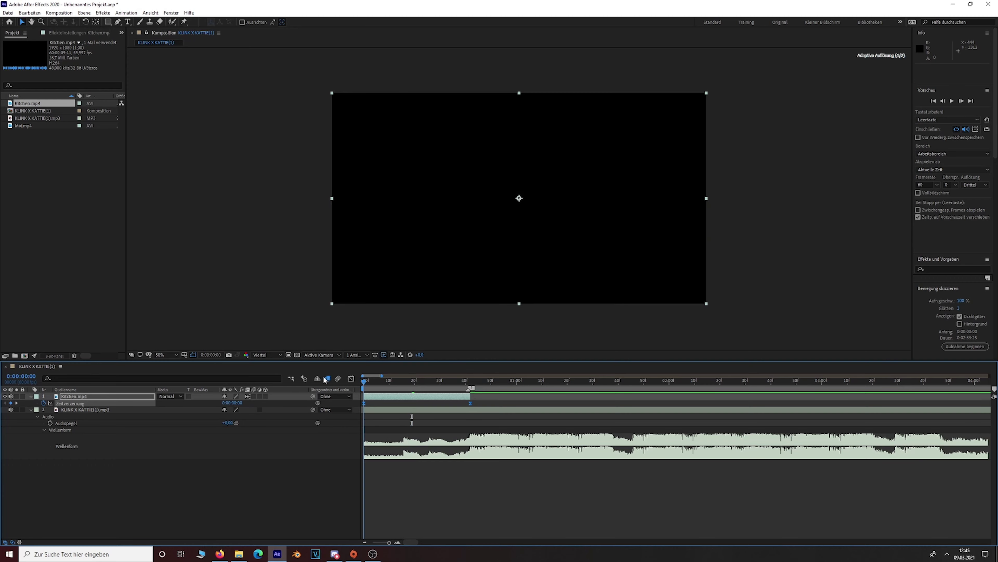
pyautogui.press('space')
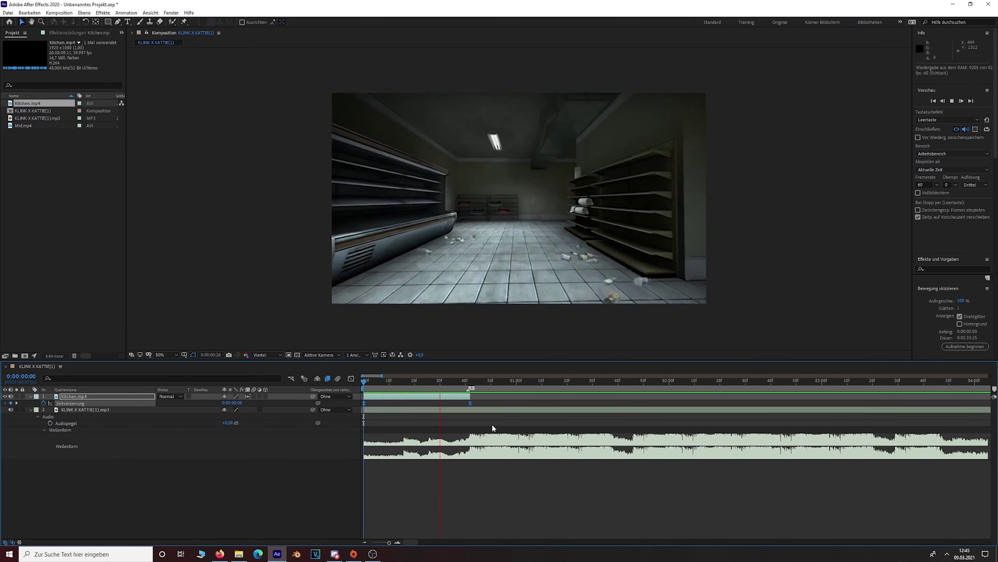
pyautogui.press('space')
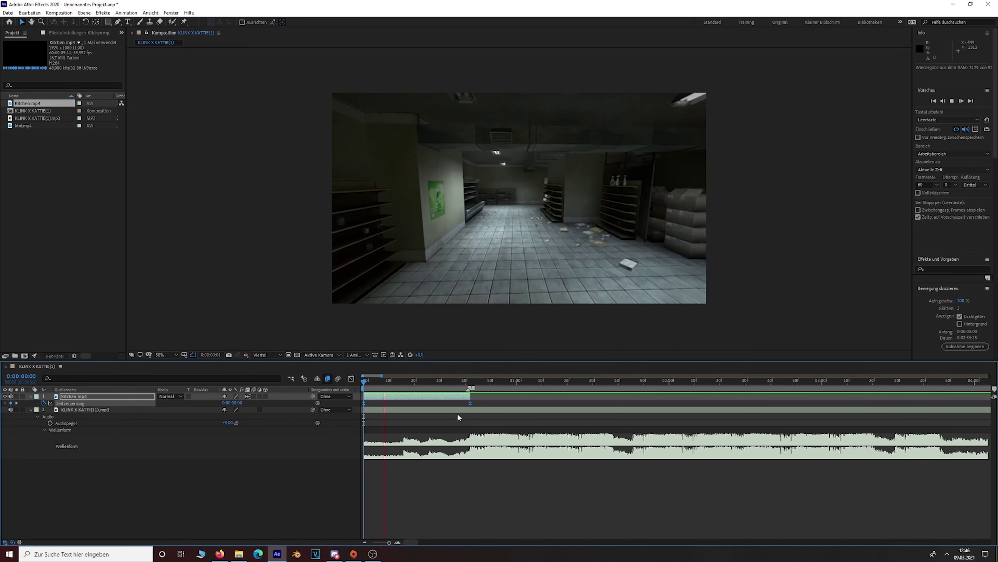
pyautogui.press('space')
pyautogui.moveTo(482, 380); pyautogui.dragTo(415, 384)
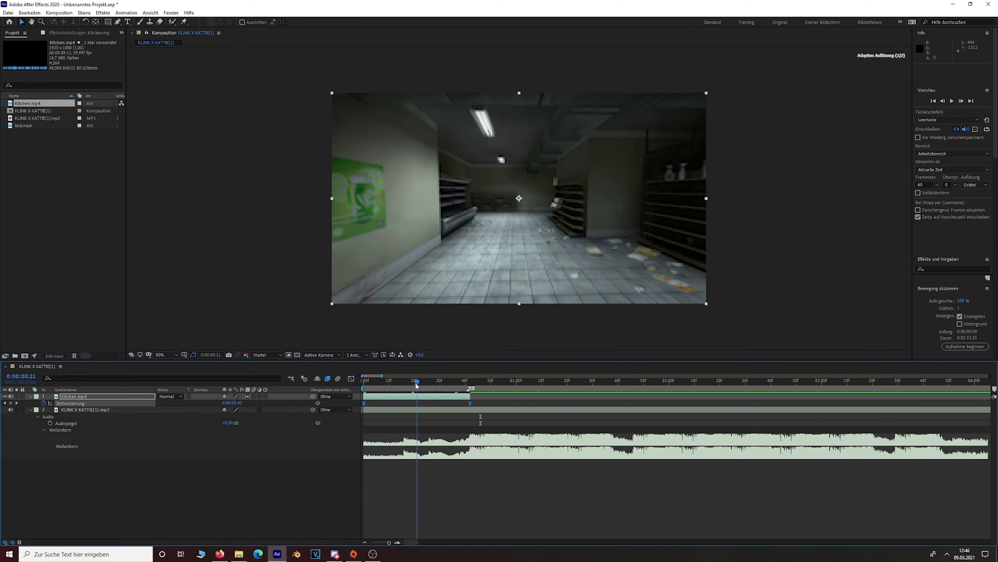
# Add Mid.mp4 above Kitchen.mp4 and shift it to start at the beat marker where Kitchen.mp4 ends.
pyautogui.click(450, 498)
pyautogui.moveTo(26, 125)
pyautogui.mouseDown()
pyautogui.moveTo(114, 425)
pyautogui.moveTo(92, 396)
pyautogui.mouseUp()
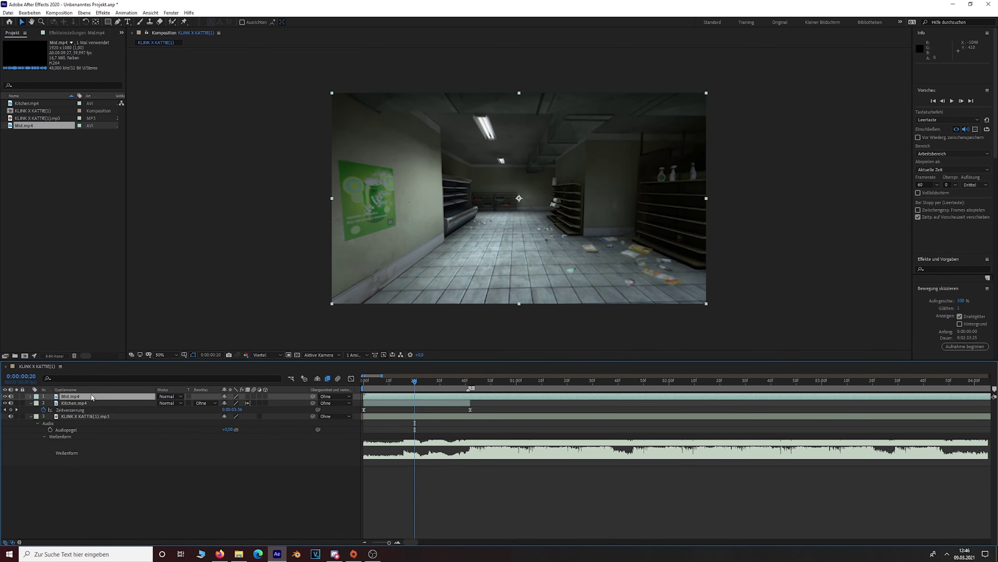
pyautogui.moveTo(416, 399); pyautogui.dragTo(505, 399)
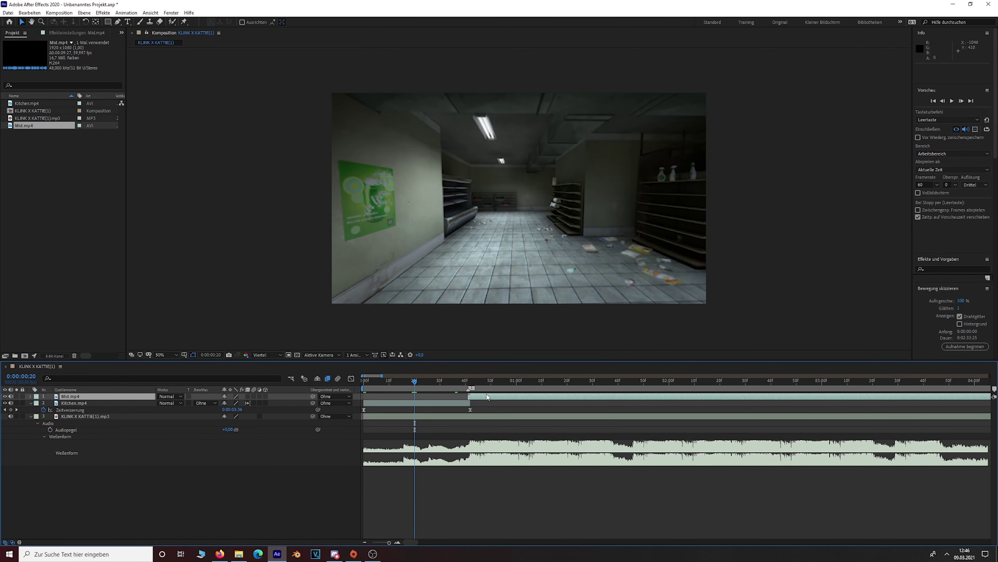
# Play back the cut from Kitchen.mp4 to Mid.mp4 to check its timing against the music.
pyautogui.moveTo(415, 382); pyautogui.dragTo(363, 382)
pyautogui.press('space')
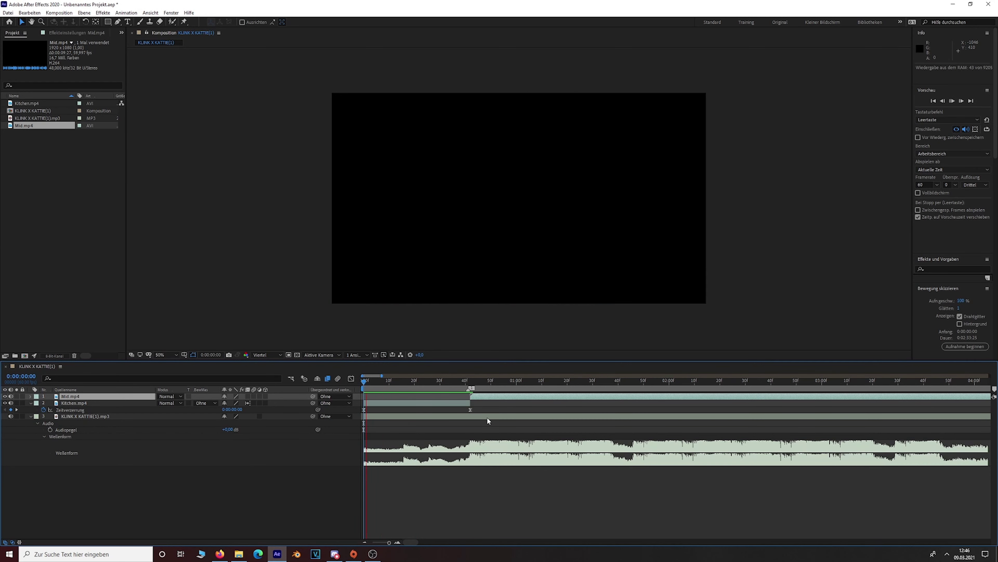
pyautogui.press('space')
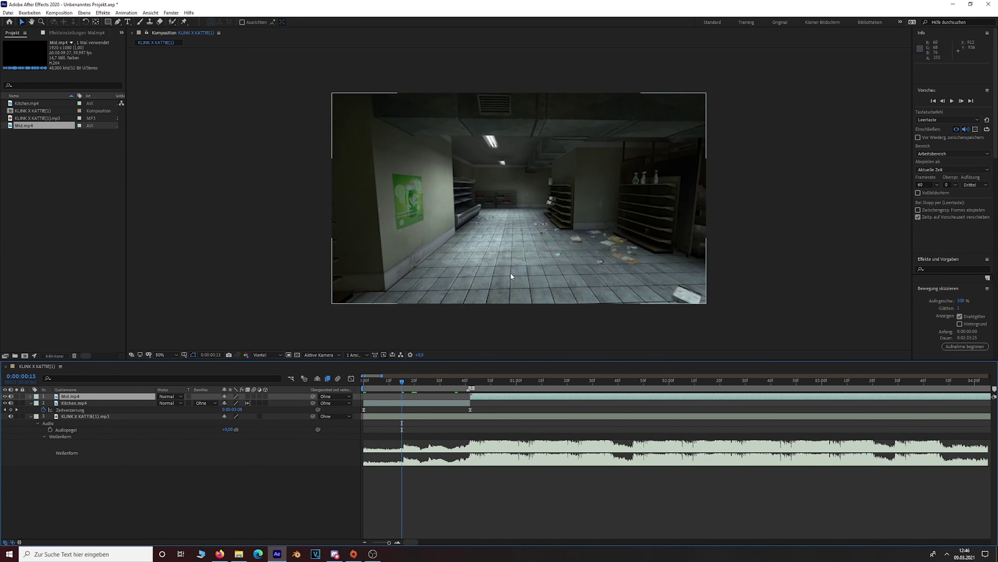
pyautogui.press('Home')
pyautogui.press('space')
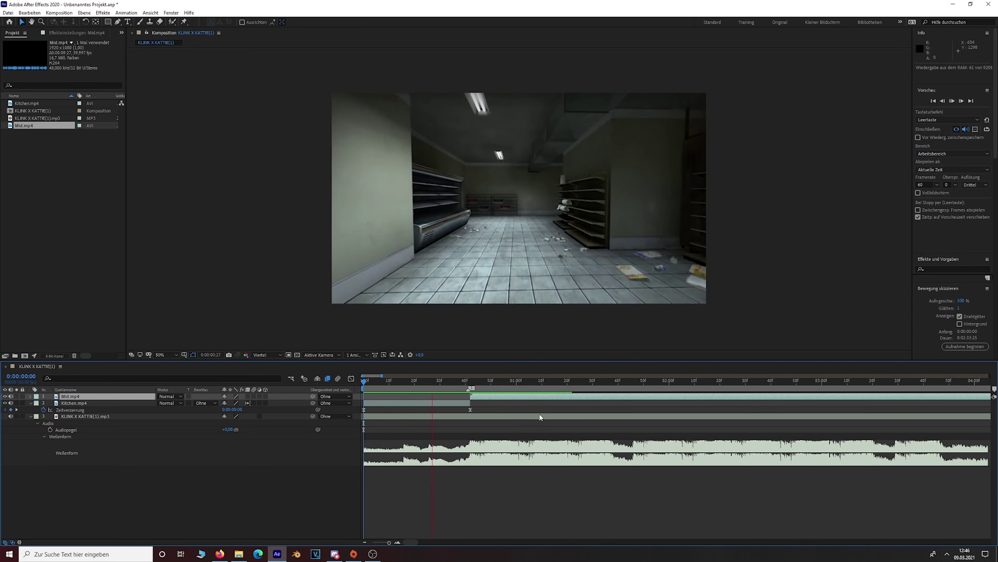
pyautogui.press('space')
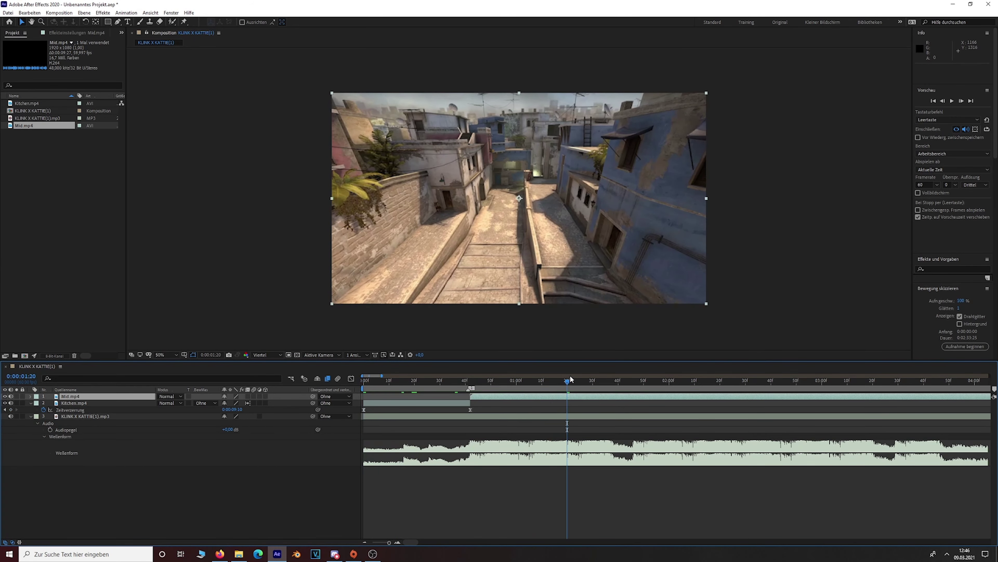
pyautogui.click(445, 383)
pyautogui.press('space')
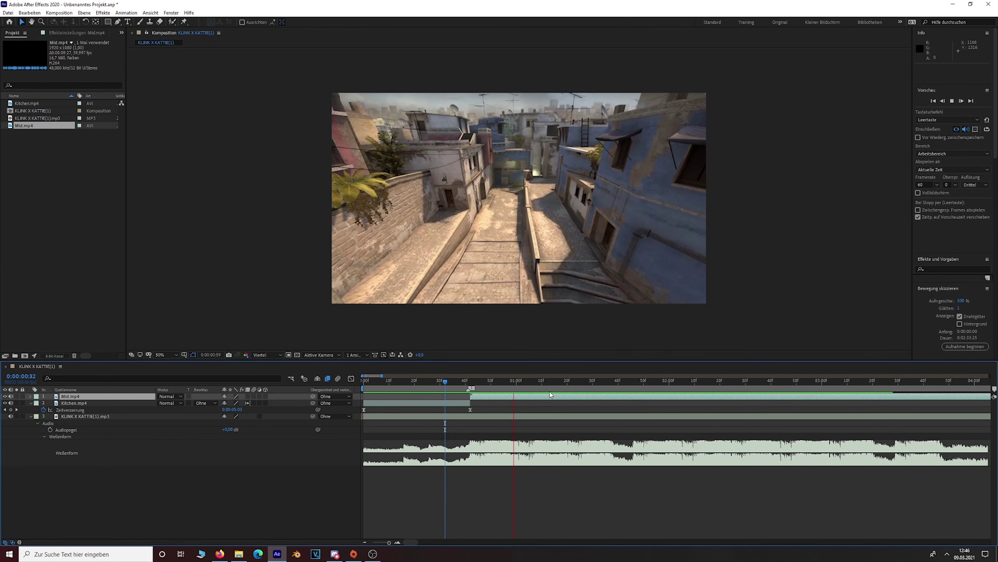
pyautogui.press('space')
pyautogui.moveTo(493, 376); pyautogui.dragTo(530, 384)
# Enable time remapping on the Mid.mp4 layer and preview the composition from the start.
pyautogui.moveTo(389, 542); pyautogui.dragTo(381, 543)
pyautogui.click(384, 398)
pyautogui.hotkey('ctrl', 'alt', 't')
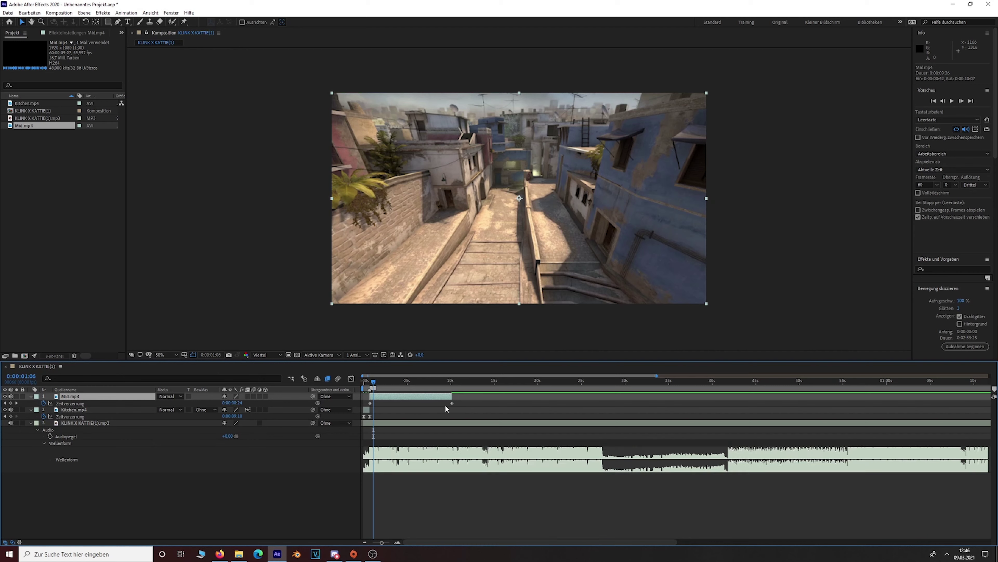
pyautogui.moveTo(385, 544); pyautogui.dragTo(387, 544)
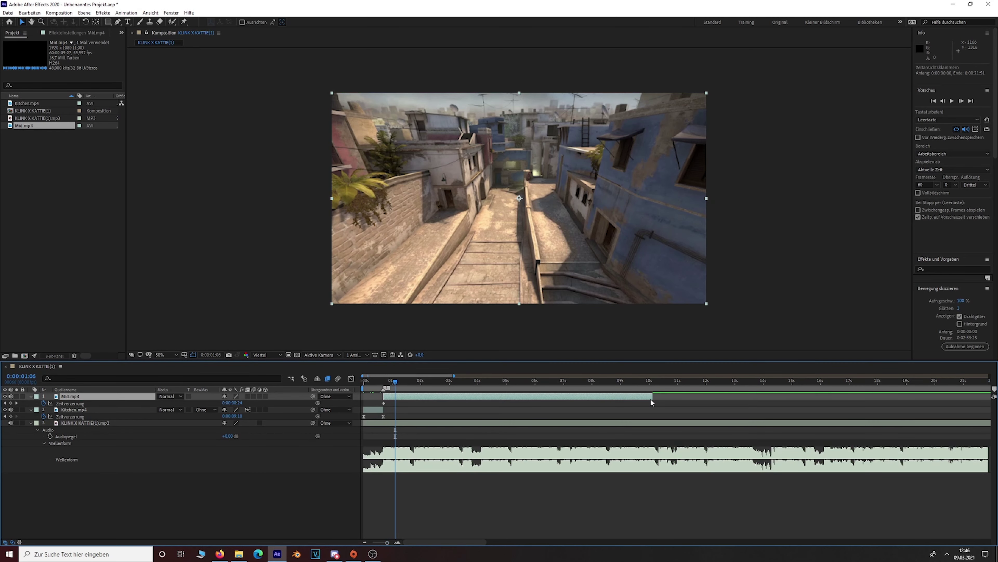
pyautogui.moveTo(387, 545); pyautogui.dragTo(389, 544)
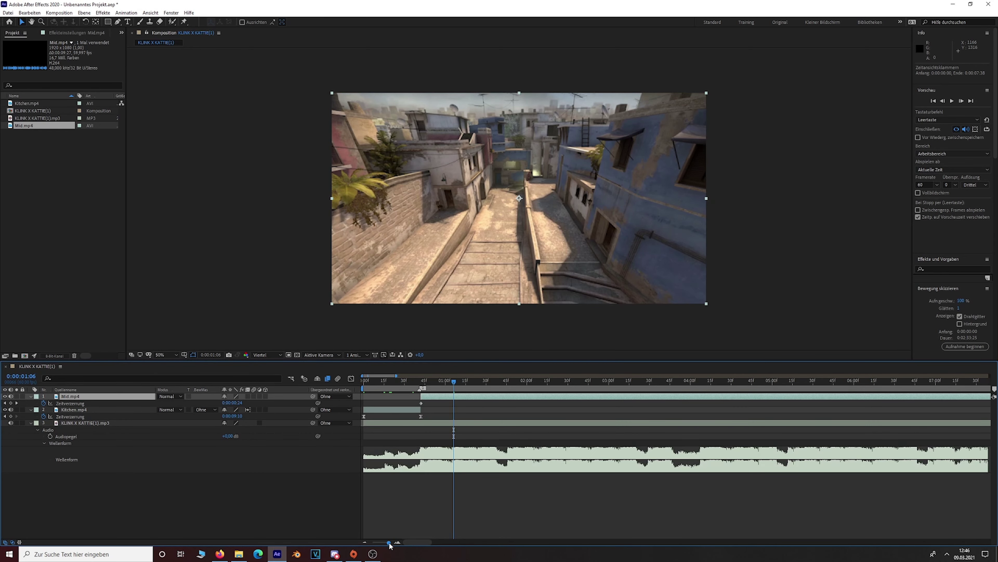
pyautogui.moveTo(532, 385); pyautogui.dragTo(364, 384)
pyautogui.press('space')
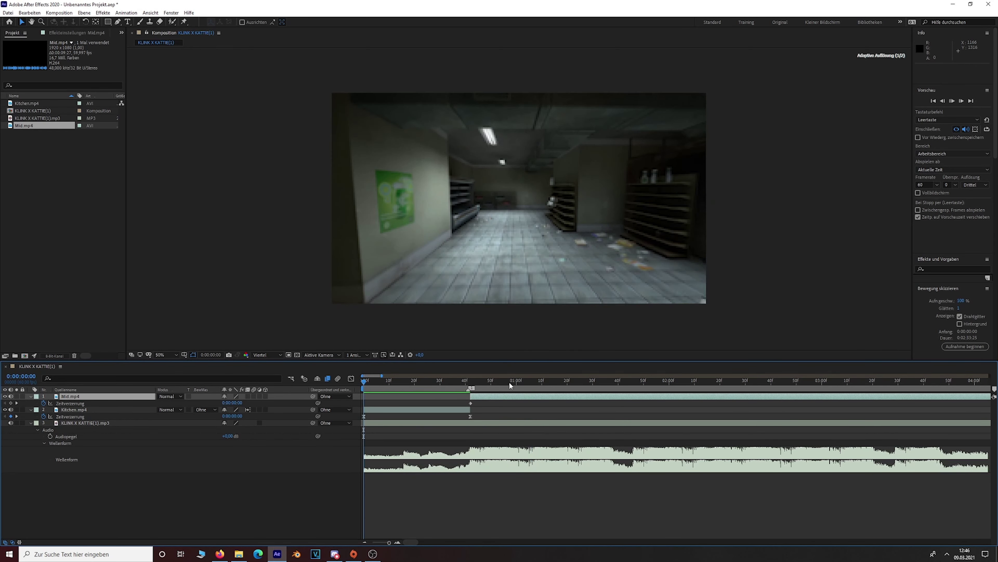
pyautogui.moveTo(609, 383); pyautogui.dragTo(360, 387)
# Move Mid.mp4 to the start of the composition and trim its end to the beat marker.
pyautogui.moveTo(476, 397); pyautogui.dragTo(372, 398)
pyautogui.moveTo(386, 542); pyautogui.dragTo(381, 542)
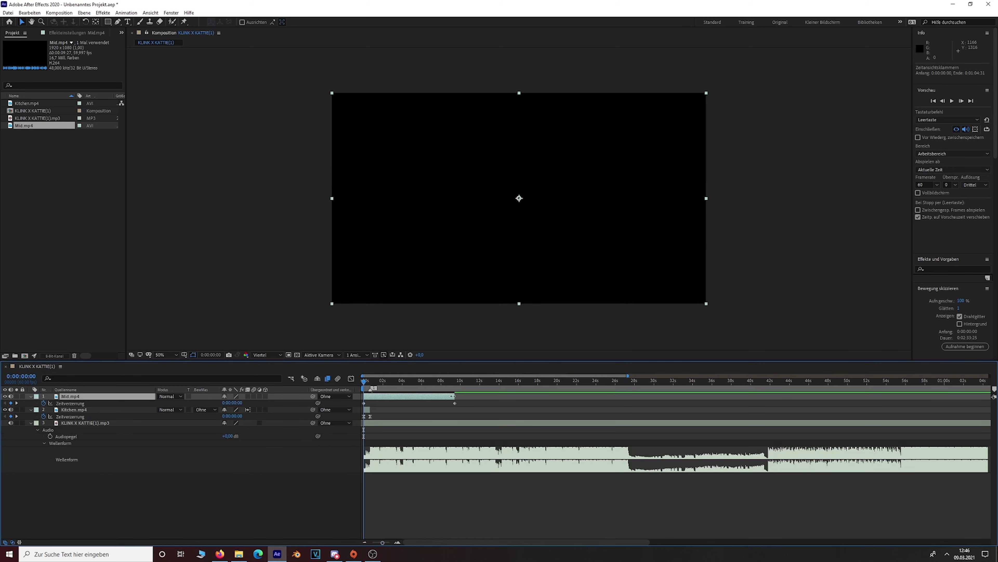
pyautogui.moveTo(455, 398); pyautogui.dragTo(372, 398)
# Move the end time-remap keyframe of Mid.mp4 to the beat marker at 0:00:00:42.
pyautogui.click(452, 402)
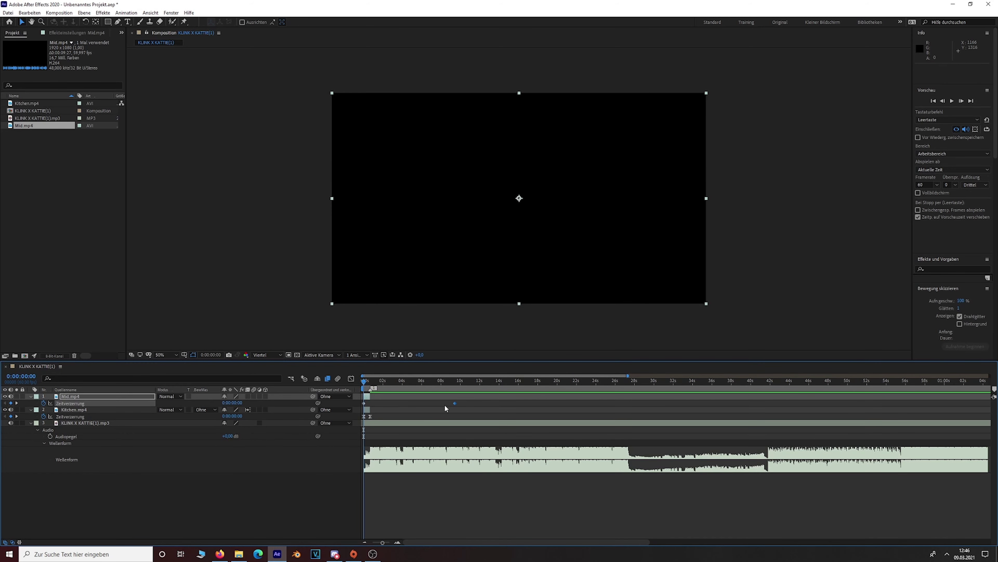
pyautogui.moveTo(455, 403); pyautogui.dragTo(372, 405)
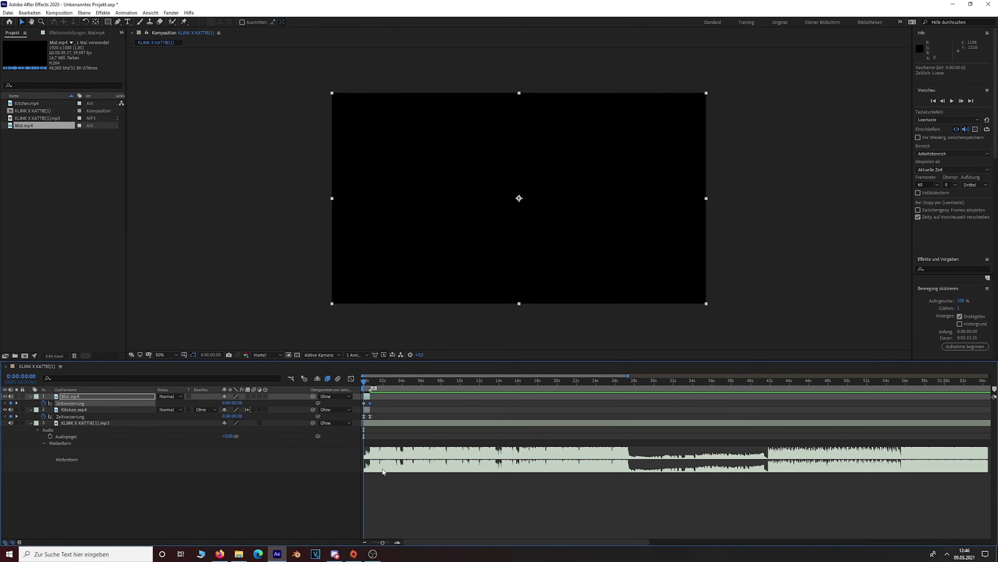
pyautogui.moveTo(383, 543); pyautogui.dragTo(387, 542)
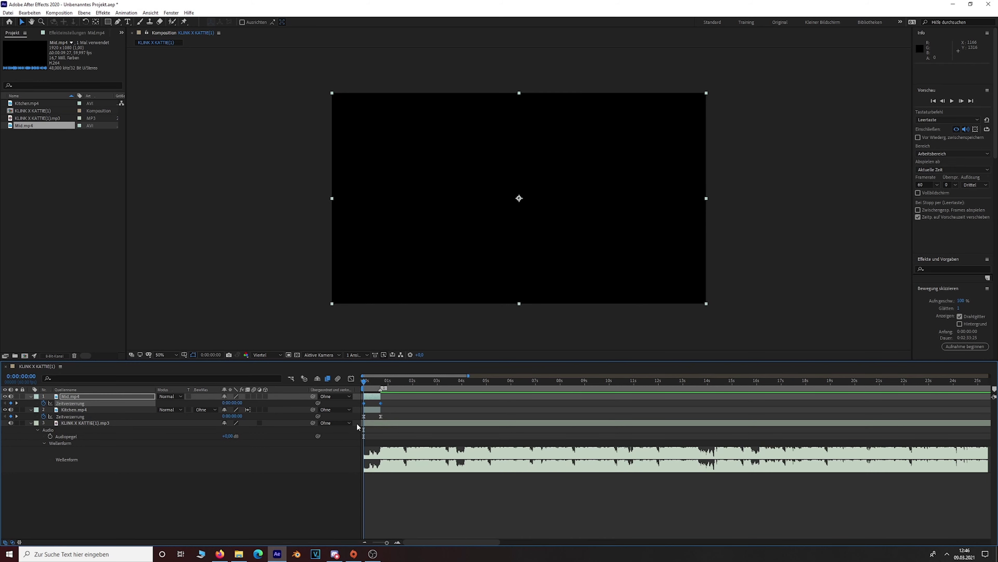
# Apply Easy Ease to both time-remap keyframes of Mid.mp4 and display their curve in the graph editor.
pyautogui.press('F9')
pyautogui.click(352, 379)
pyautogui.moveTo(385, 543); pyautogui.dragTo(390, 543)
pyautogui.click(409, 473)
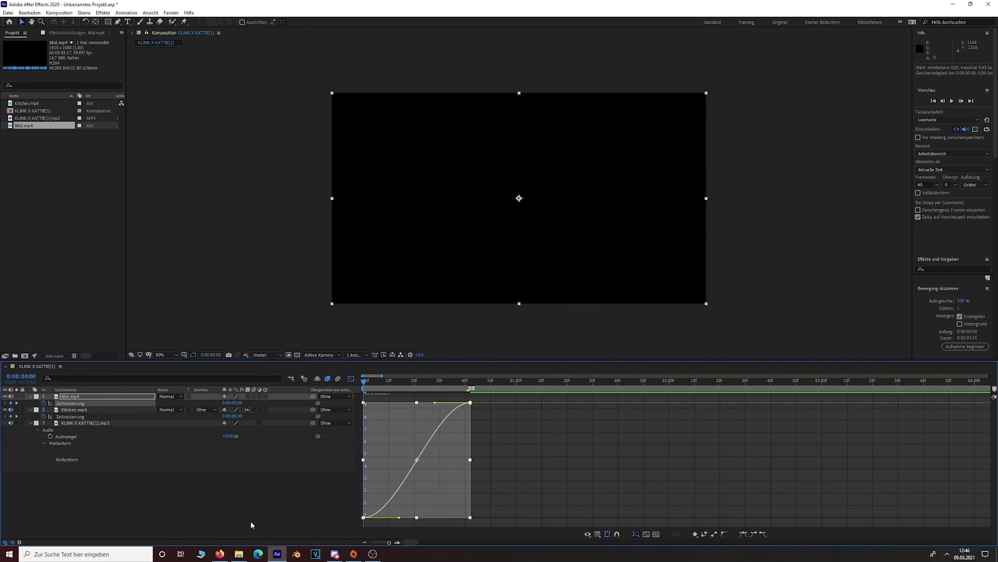
# Bend Mid.mp4's time-remap curve so it is steep at both ends and flatter in the middle, then return to the layer view.
pyautogui.moveTo(399, 519); pyautogui.dragTo(373, 462)
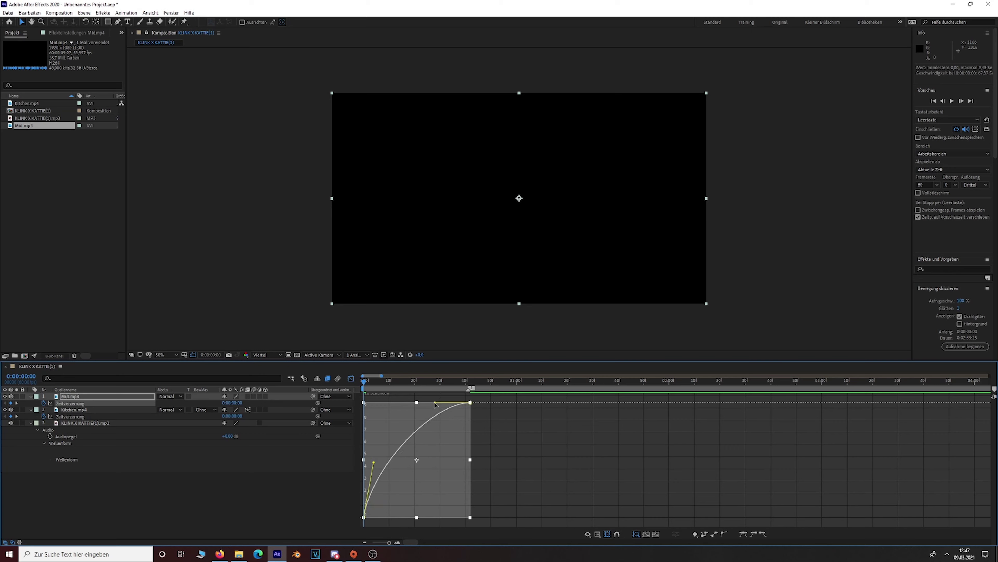
pyautogui.moveTo(435, 404); pyautogui.dragTo(464, 488)
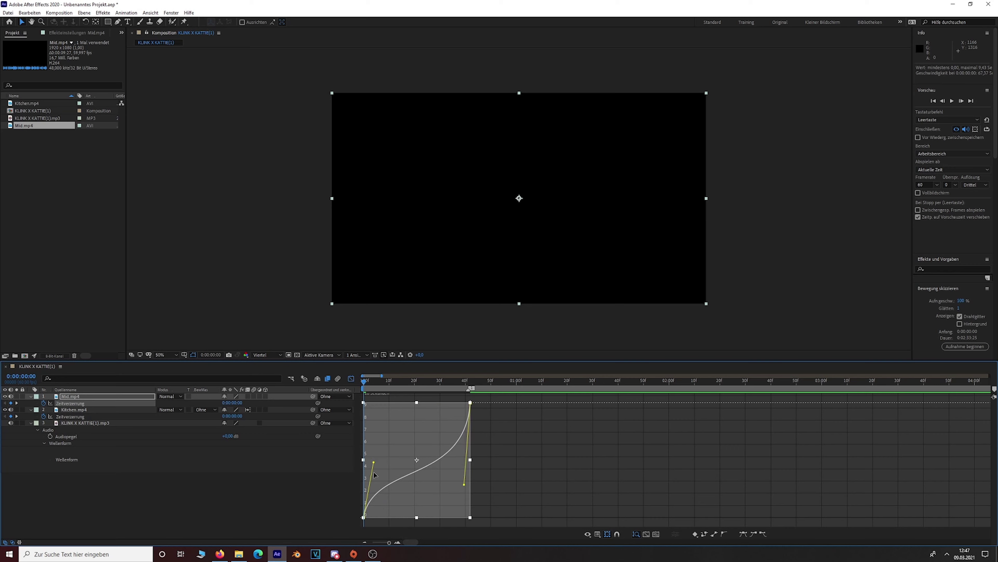
pyautogui.moveTo(376, 462); pyautogui.dragTo(372, 455)
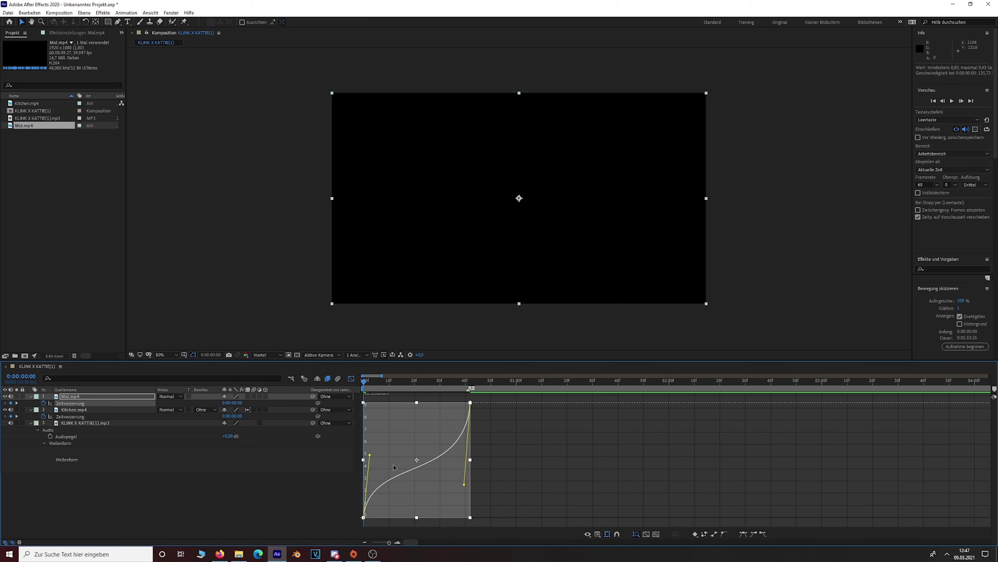
pyautogui.click(351, 379)
# Move the Mid.mp4 layer to start at the beat marker where Kitchen.mp4 ends, and play the composition from the start.
pyautogui.moveTo(391, 396); pyautogui.dragTo(498, 401)
pyautogui.moveTo(365, 381); pyautogui.dragTo(316, 383)
pyautogui.press('space')
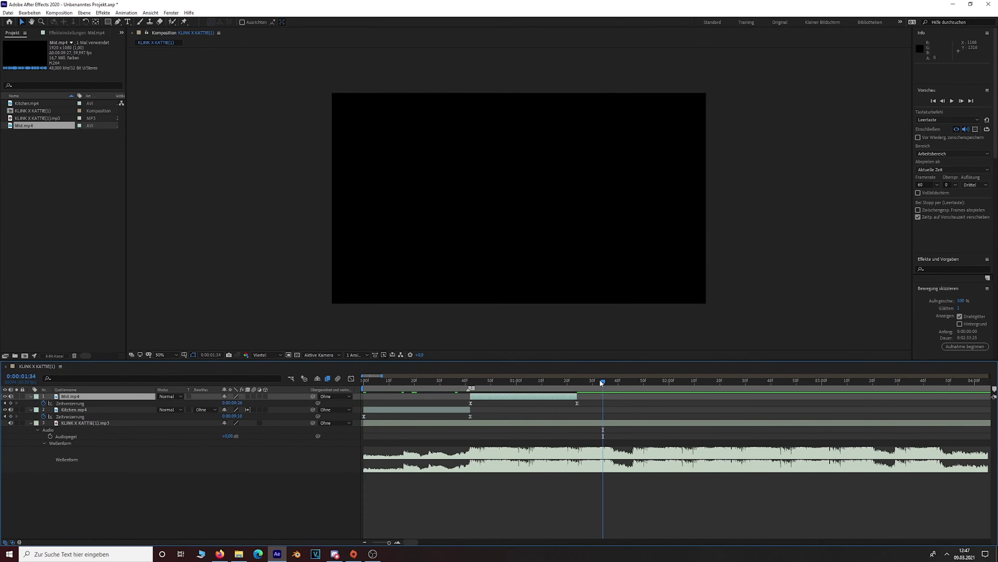
pyautogui.press('space')
pyautogui.press('Home')
pyautogui.press('space')
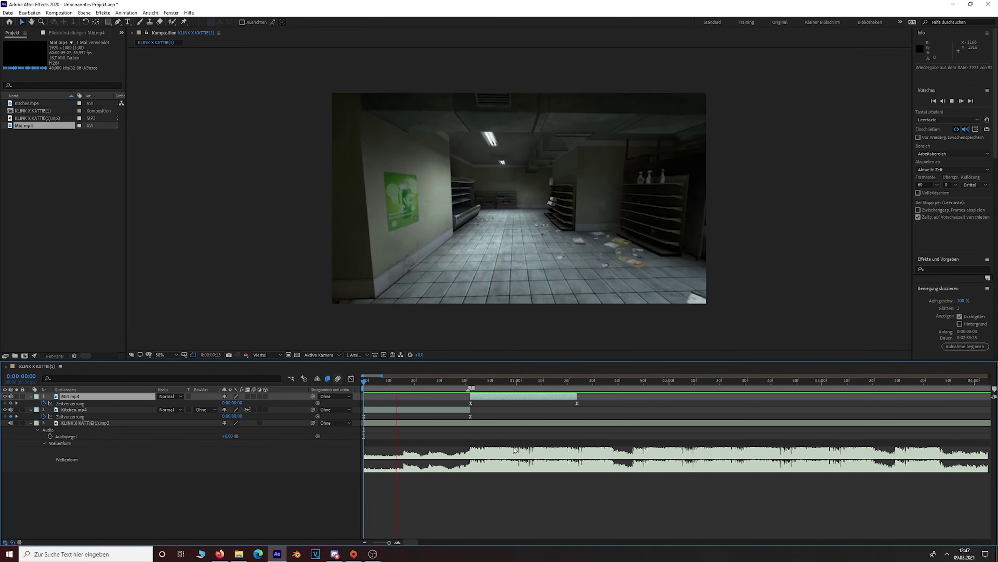
pyautogui.press('space')
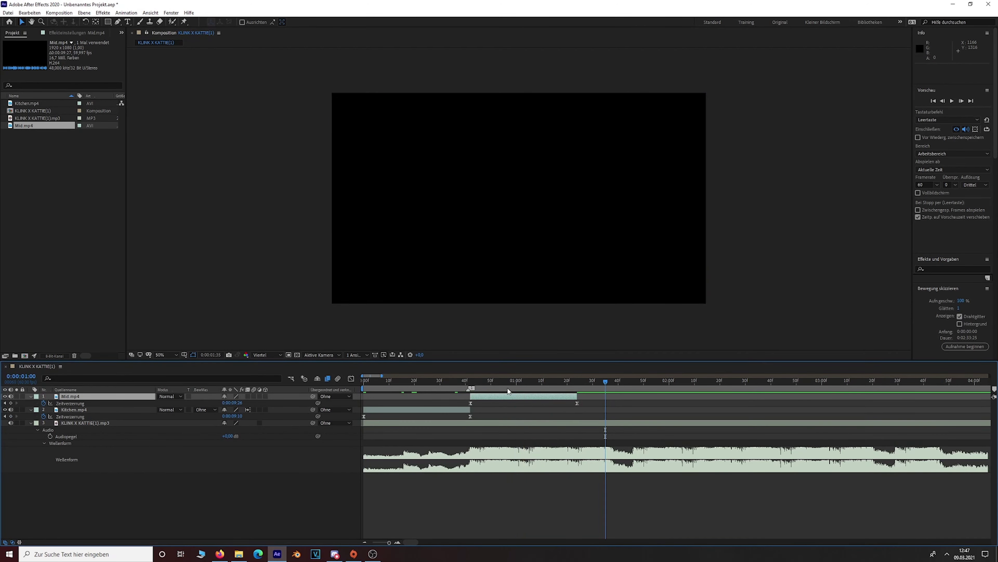
# Enable frame blending on the Mid.mp4 layer and preview the composition from the start.
pyautogui.click(412, 381)
pyautogui.click(246, 396)
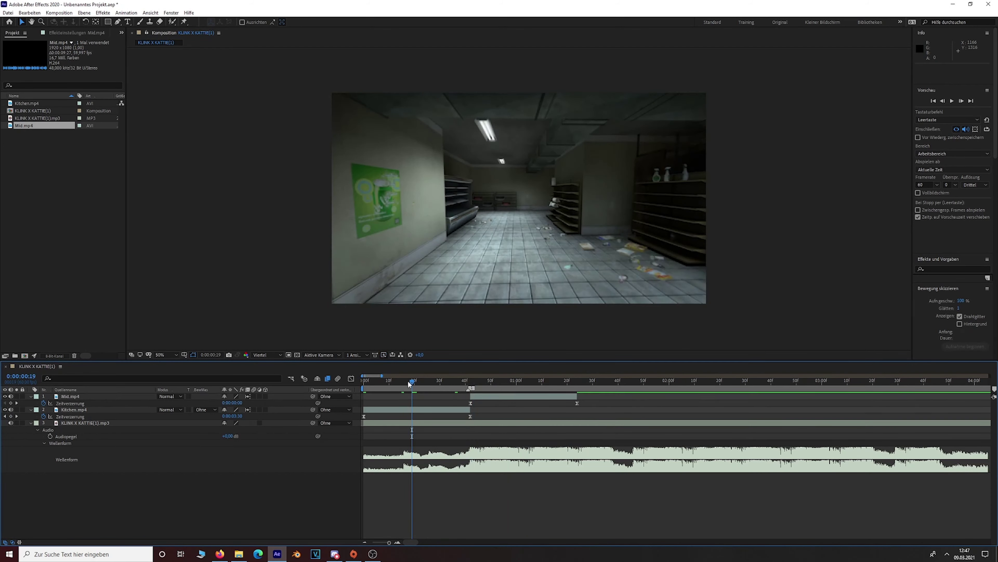
pyautogui.press('Home')
pyautogui.press('space')
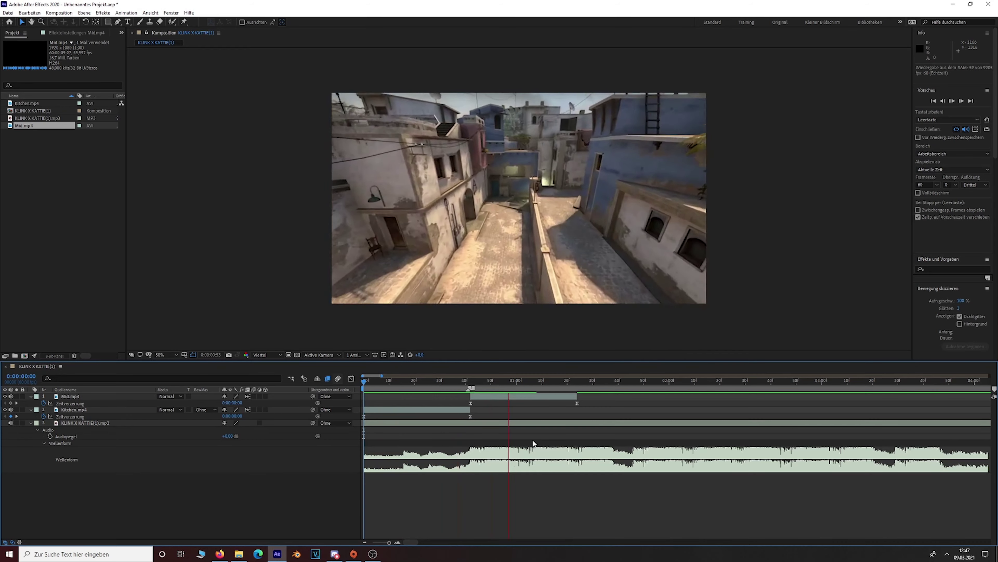
pyautogui.press('space')
pyautogui.moveTo(430, 381); pyautogui.dragTo(362, 381)
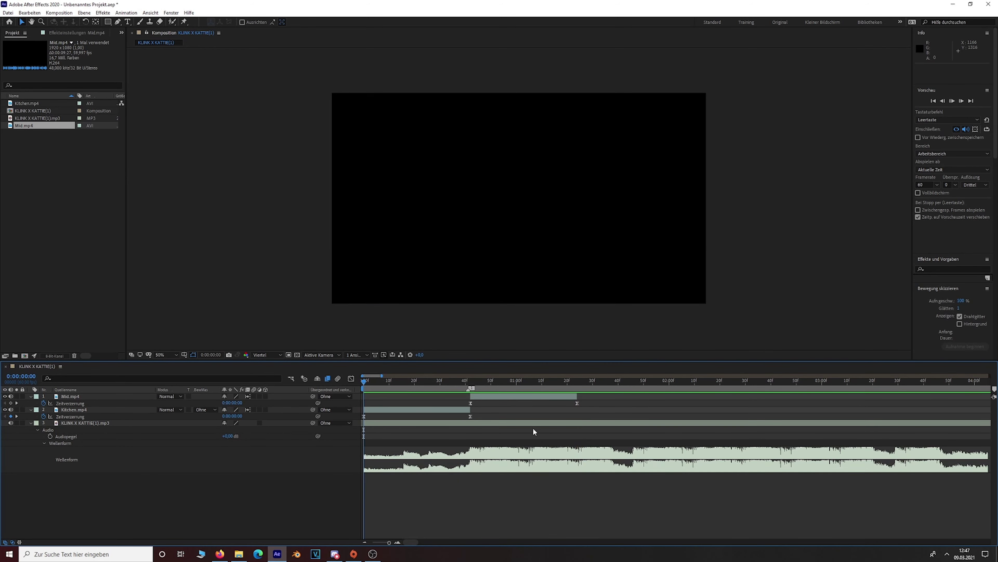
pyautogui.press('space')
pyautogui.press('space')
# Collapse the properties of Mid.mp4 and Kitchen.mp4 and add an adjustment layer above both clips.
pyautogui.moveTo(608, 381); pyautogui.dragTo(471, 383)
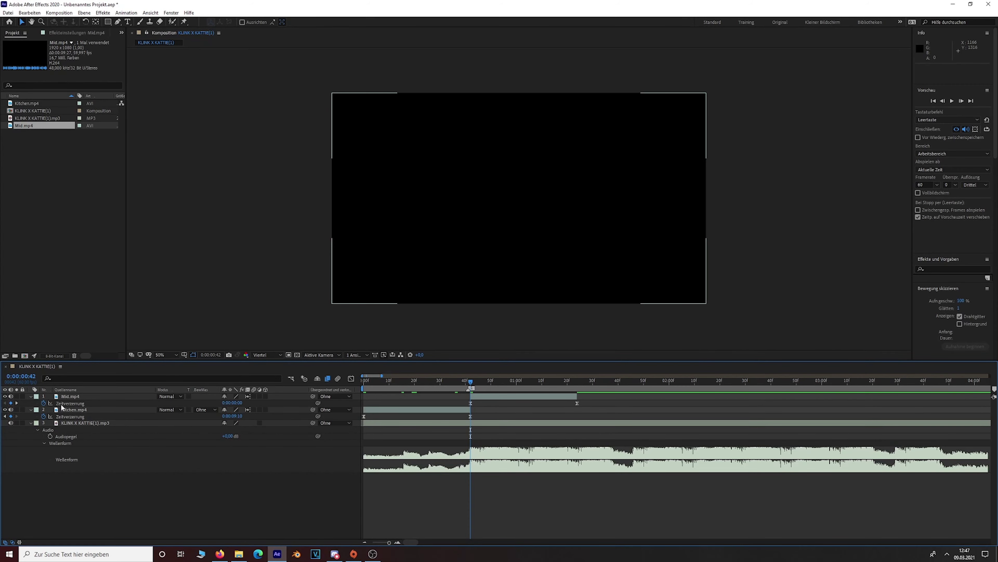
pyautogui.click(31, 410)
pyautogui.click(30, 396)
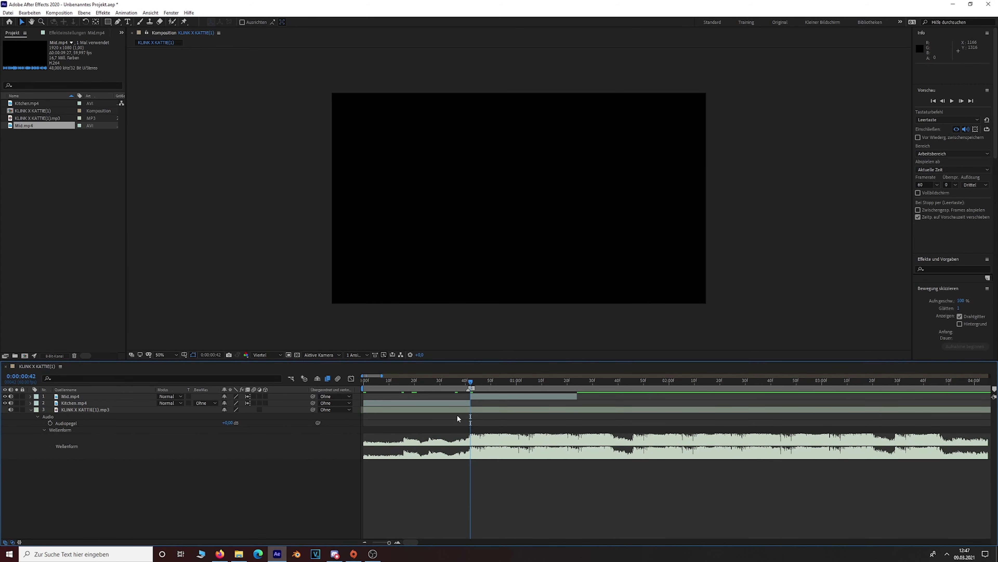
pyautogui.rightClick(236, 407)
pyautogui.moveTo(275, 412)
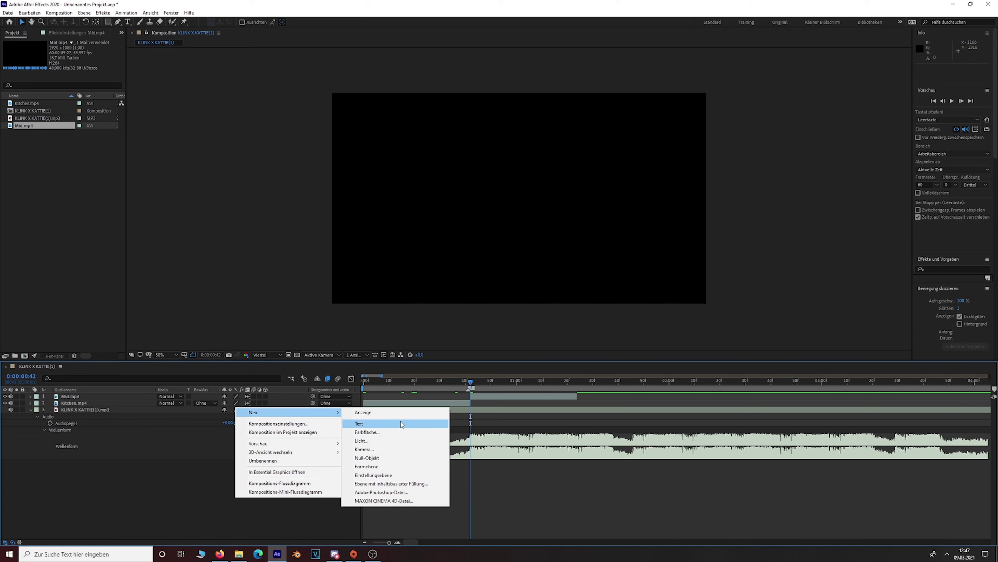
pyautogui.click(398, 475)
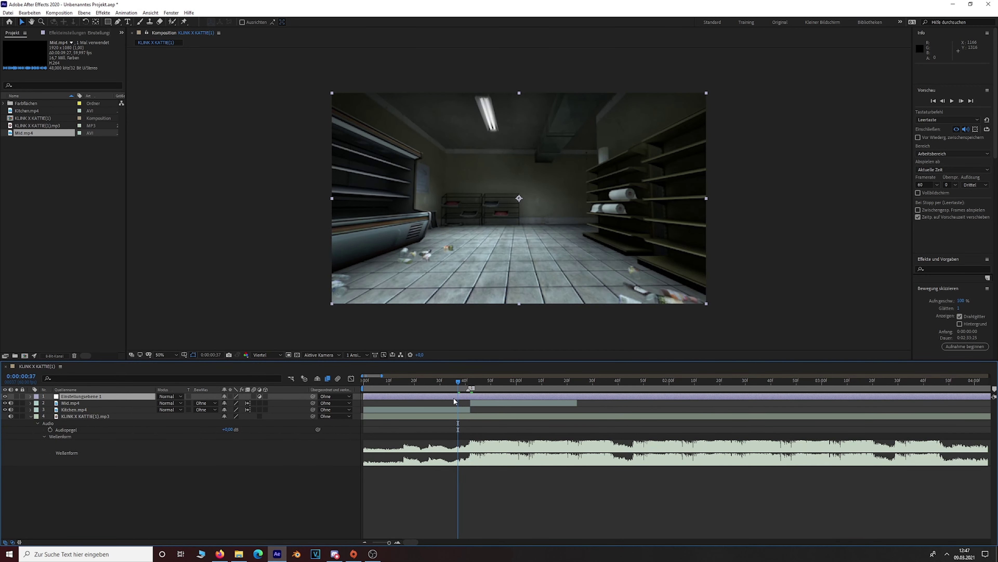
# Trim the adjustment layer's start to 0:00:00:37, split it at 0:00:00:47 and delete the part after the split.
pyautogui.hotkey('alt', '[')
pyautogui.moveTo(459, 384); pyautogui.dragTo(483, 385)
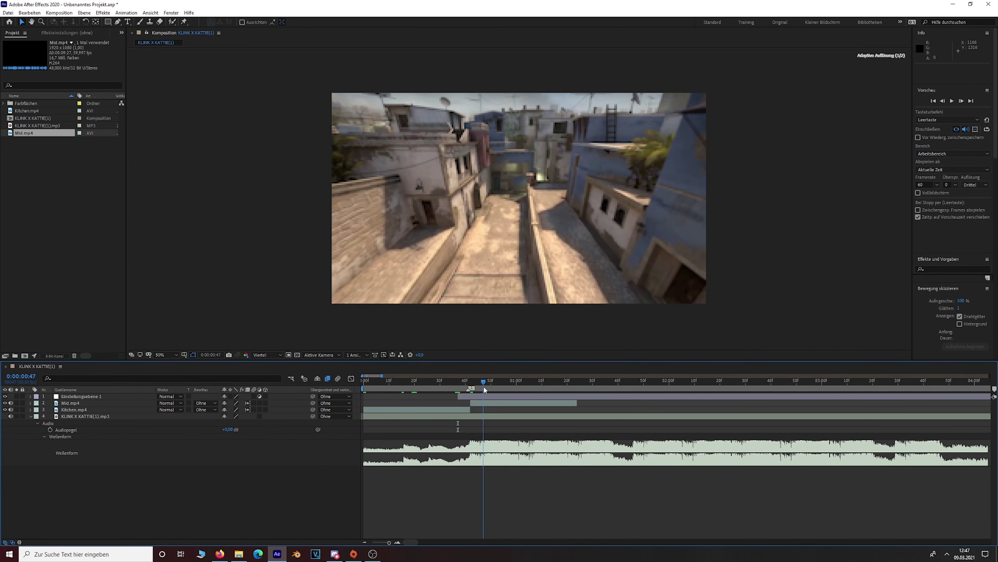
pyautogui.click(480, 395)
pyautogui.hotkey('ctrl', 'd')
pyautogui.hotkey('ctrl', 's')
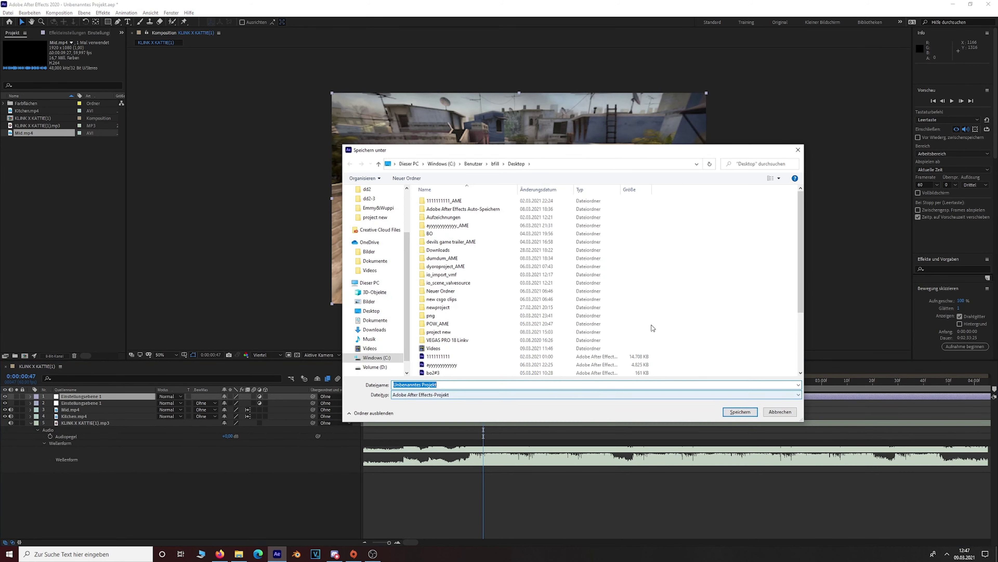
pyautogui.click(780, 413)
pyautogui.hotkey('ctrl', 's')
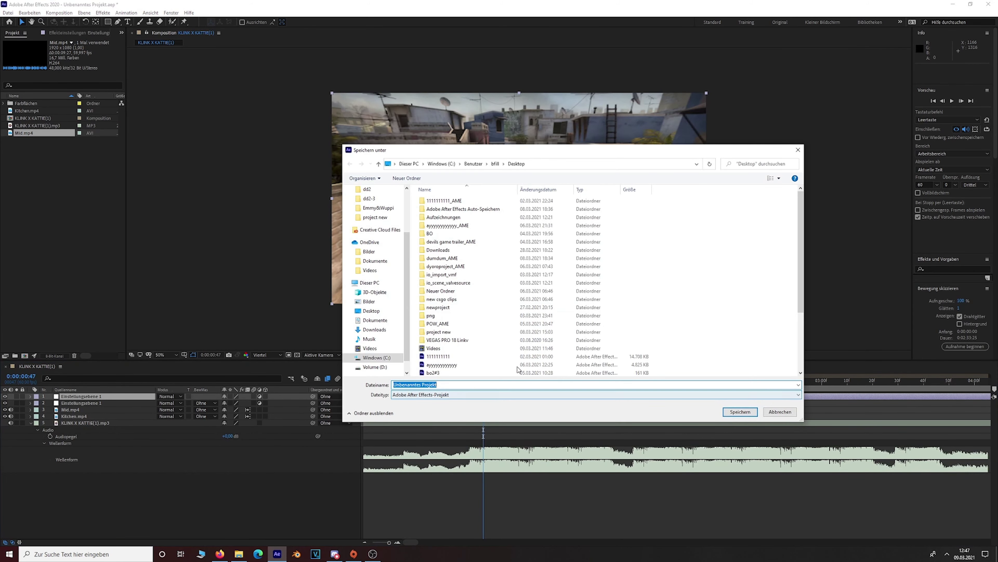
pyautogui.click(780, 413)
pyautogui.press('Delete')
# Apply the BCC Blur Dissolve transition effect to the adjustment layer over the cut.
pyautogui.moveTo(486, 381); pyautogui.dragTo(471, 401)
pyautogui.rightClick(470, 402)
pyautogui.moveTo(548, 288)
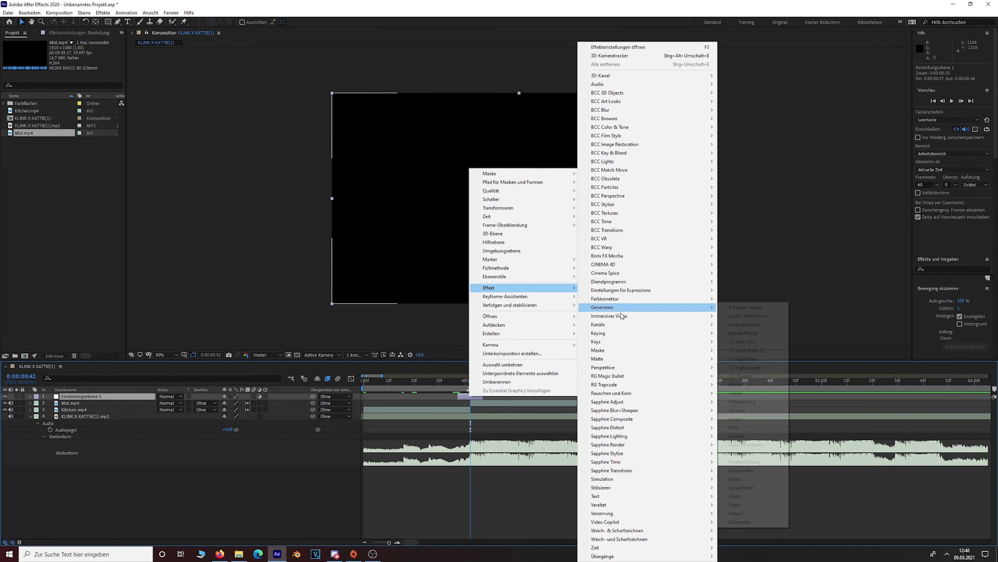
pyautogui.moveTo(628, 146)
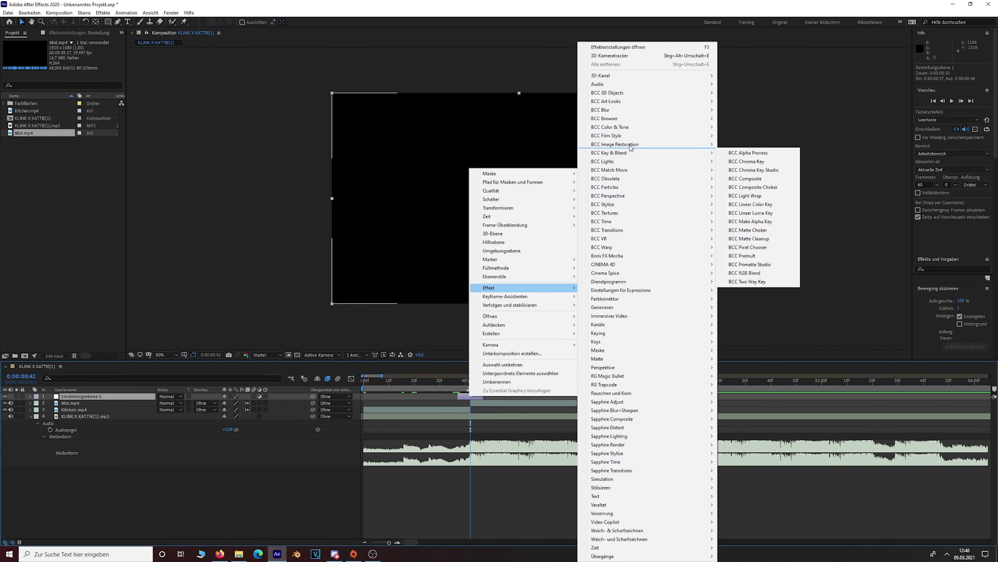
pyautogui.moveTo(616, 233)
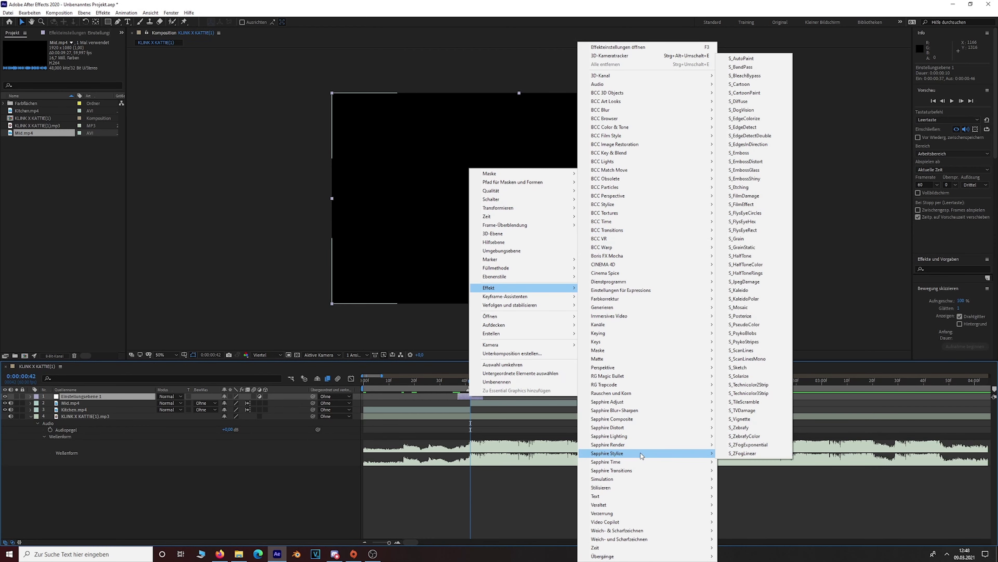
pyautogui.moveTo(614, 472)
pyautogui.moveTo(614, 428)
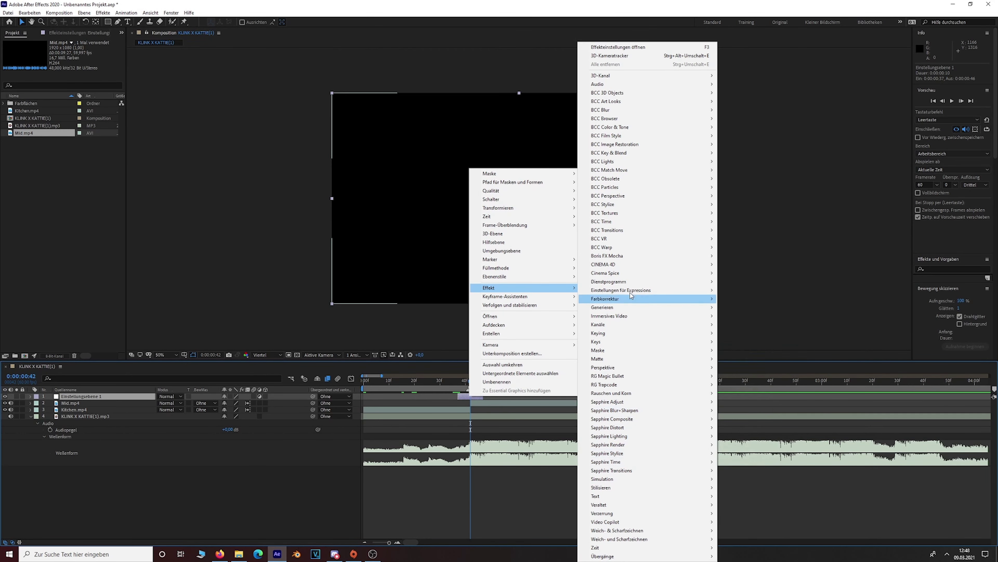
pyautogui.moveTo(617, 445)
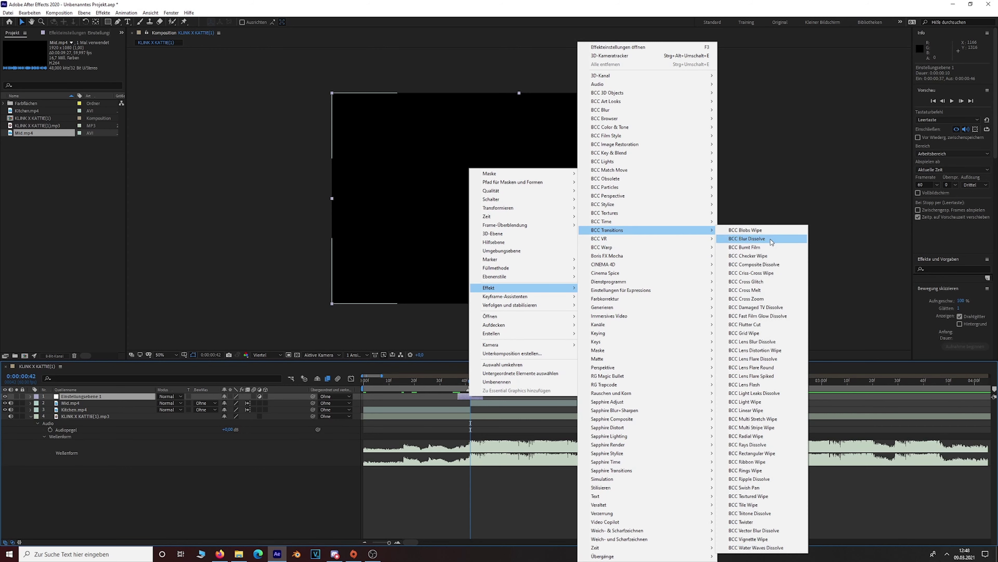
pyautogui.click(771, 239)
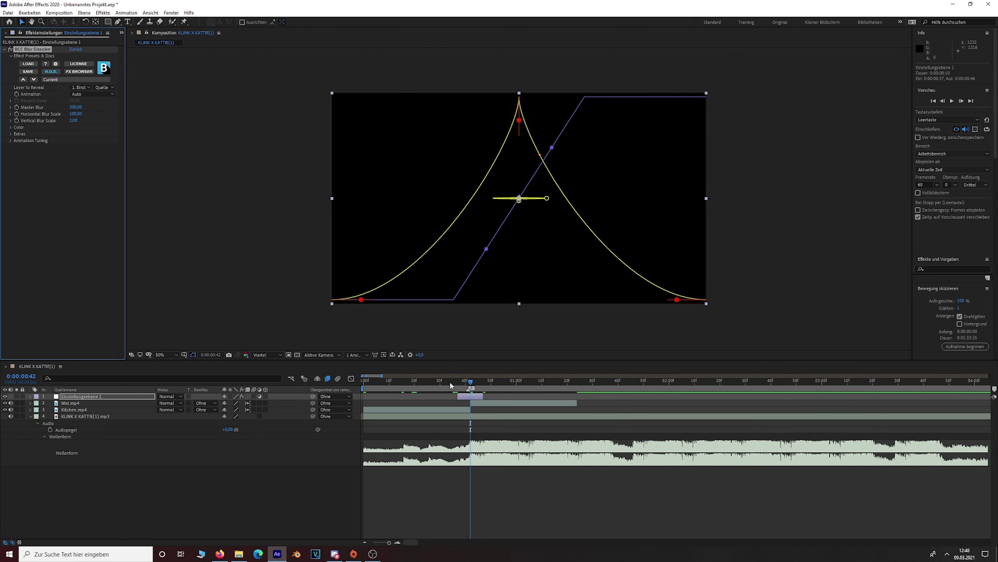
# Play the composition from the start to check the blur transition between Kitchen.mp4 and Mid.mp4.
pyautogui.moveTo(450, 383); pyautogui.dragTo(359, 378)
pyautogui.press('space')
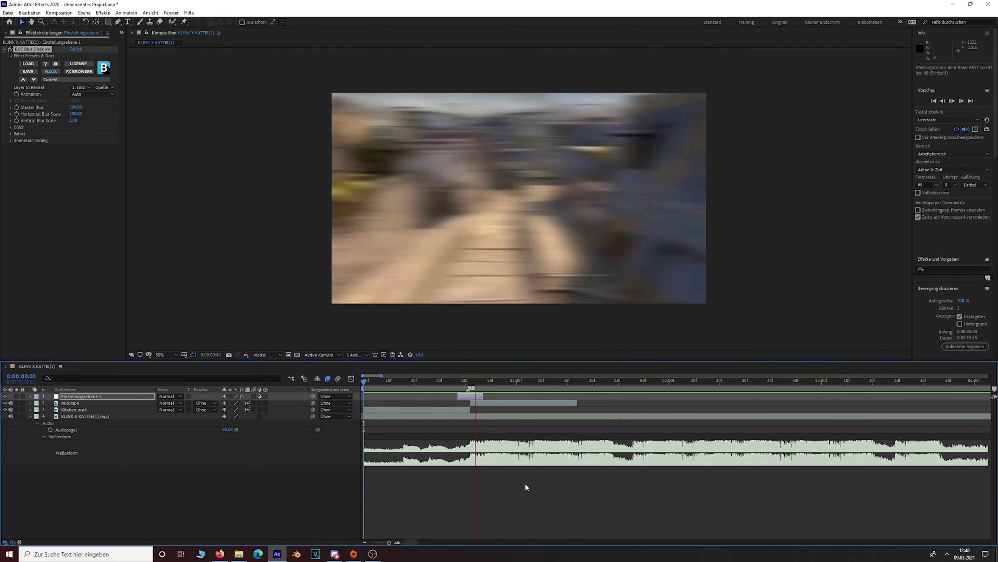
pyautogui.press('space')
pyautogui.press('Home')
pyautogui.press('space')
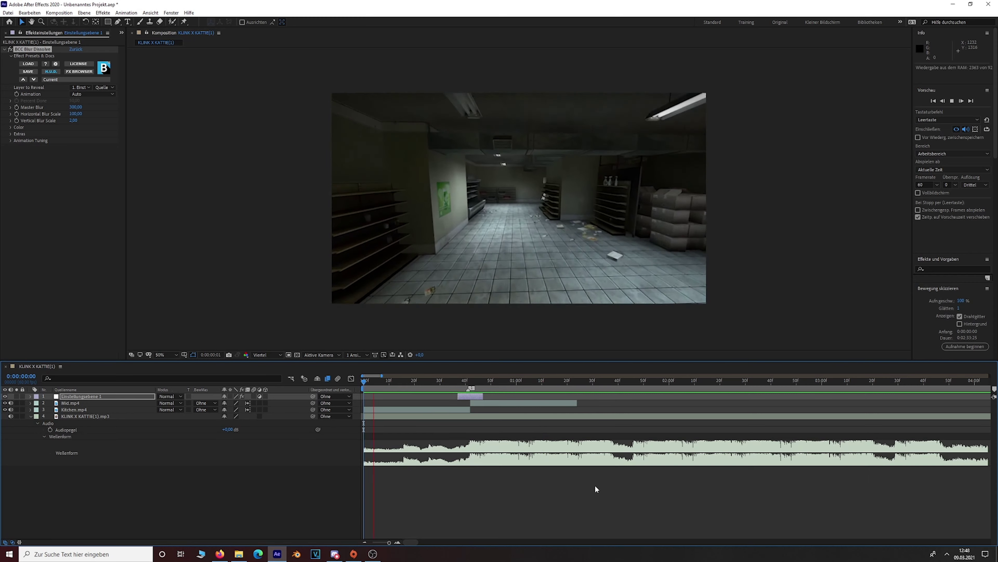
# Try the MoreHorizontalBrightConBoost preset of BCC Blur Dissolve and preview the transition.
pyautogui.click(474, 387)
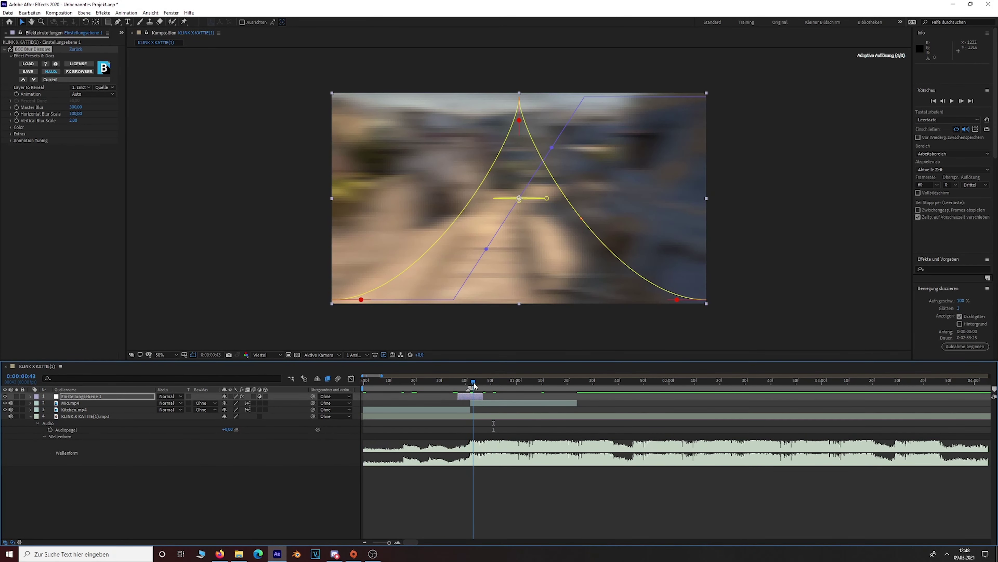
pyautogui.click(39, 99)
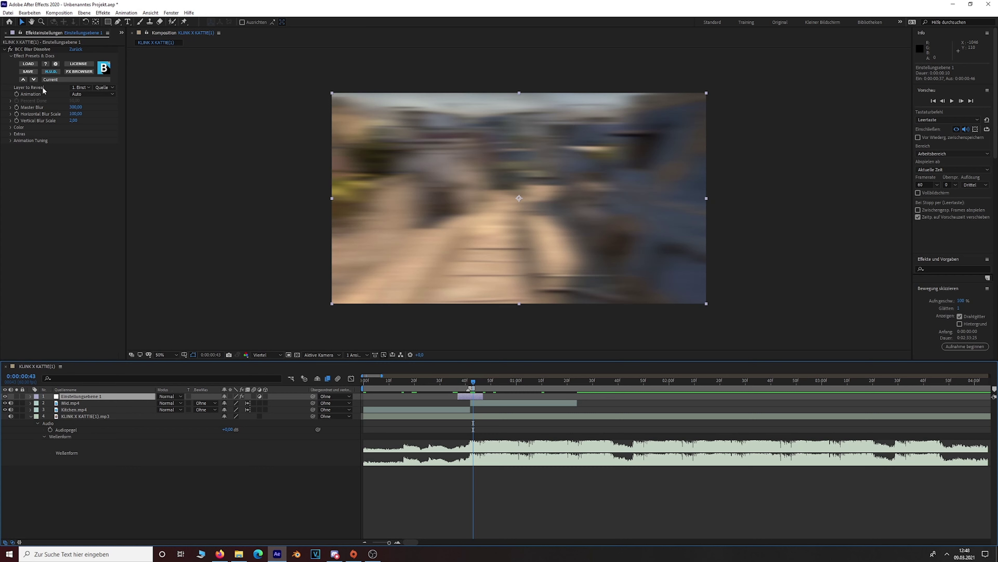
pyautogui.click(23, 80)
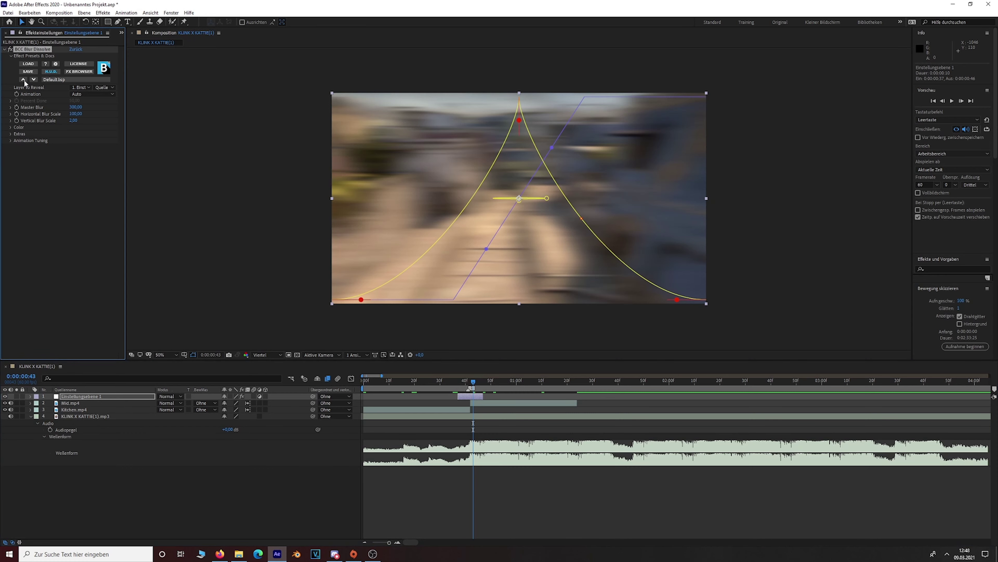
pyautogui.click(24, 79)
pyautogui.moveTo(474, 384); pyautogui.dragTo(431, 383)
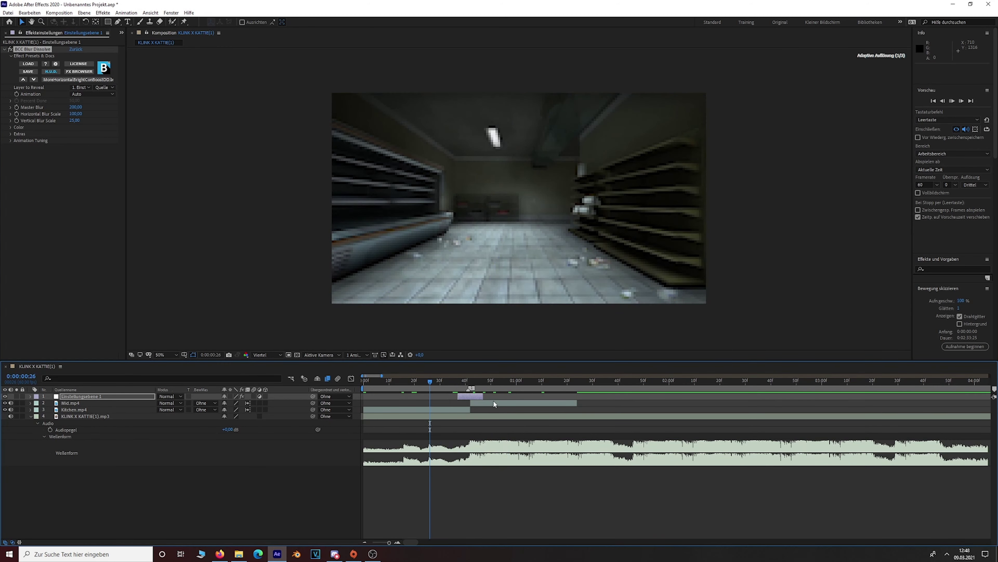
pyautogui.press('space')
# Lengthen the adjustment layer on both sides of the cut to span 0:00:00:27 to 0:00:00:53, previewing the longer transition.
pyautogui.moveTo(498, 384); pyautogui.dragTo(473, 398)
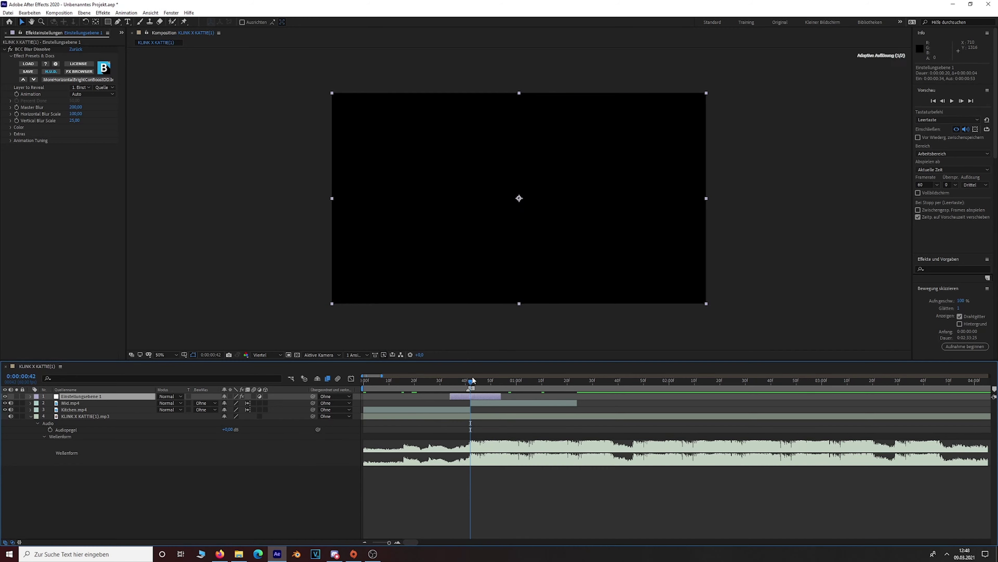
pyautogui.press('Home')
pyautogui.press('space')
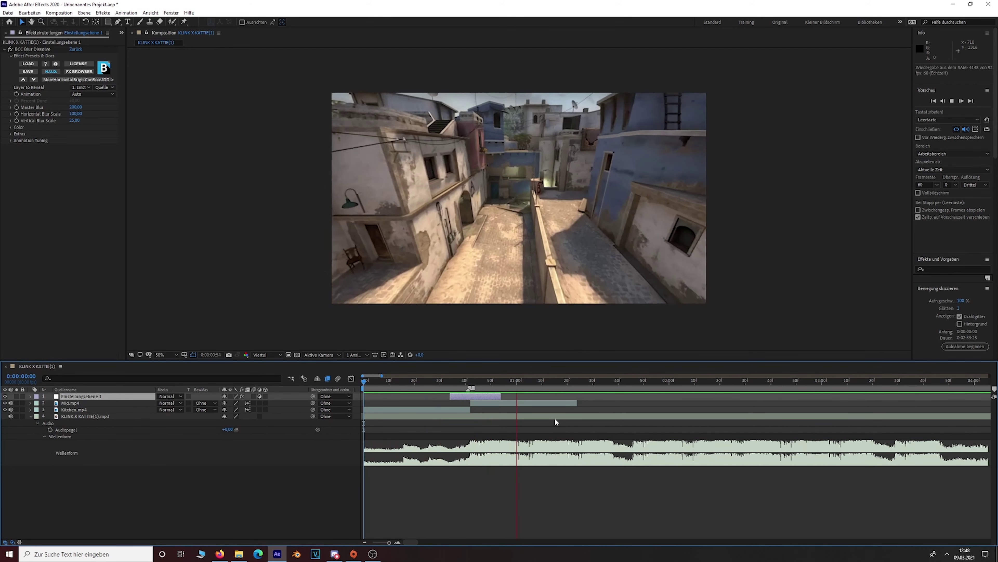
pyautogui.press('space')
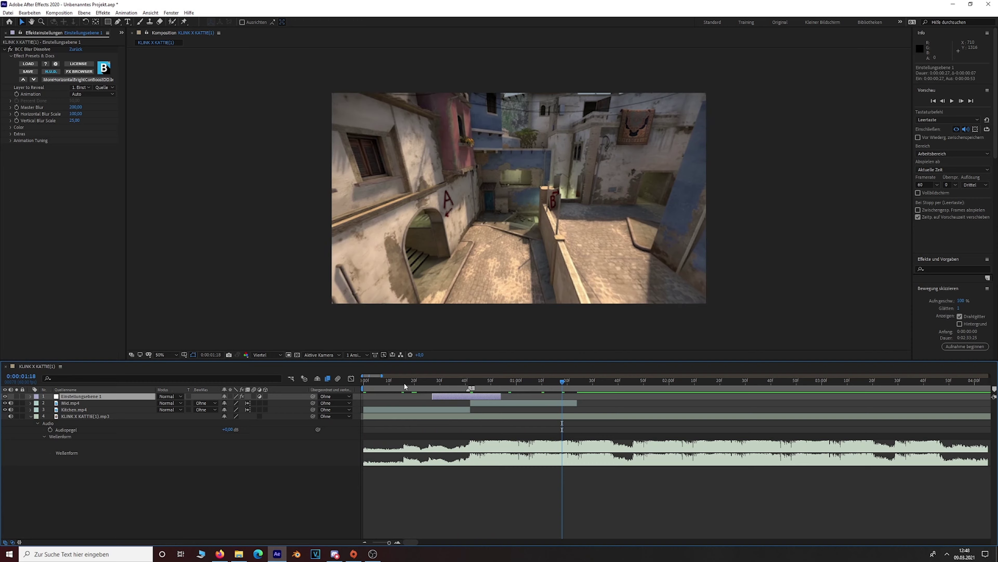
pyautogui.press('Home')
pyautogui.press('space')
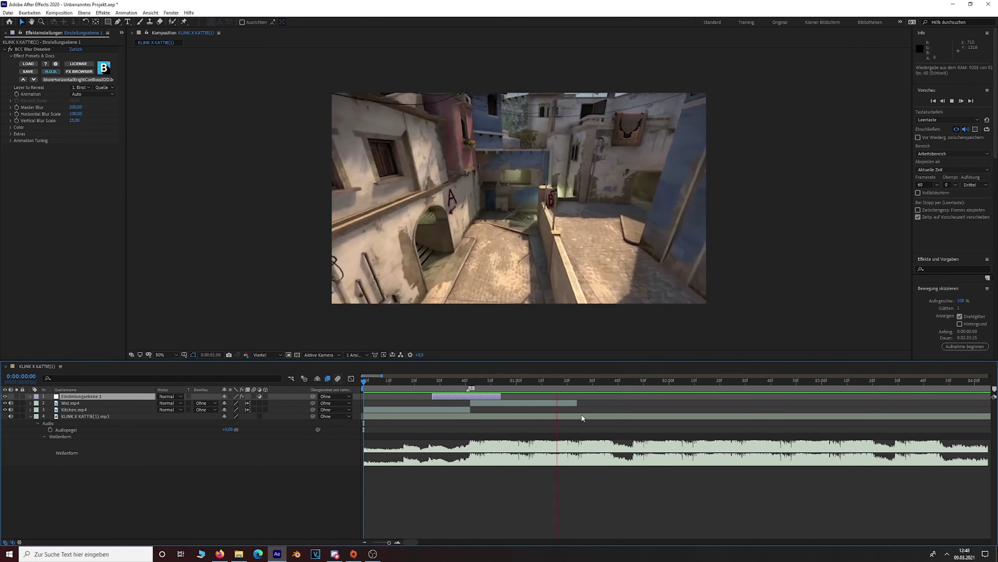
pyautogui.press('space')
# Switch BCC Blur Dissolve to the EntirelyVerticalColorBoost preset while viewing the frame at 0:00:00:43.
pyautogui.moveTo(560, 383); pyautogui.dragTo(474, 383)
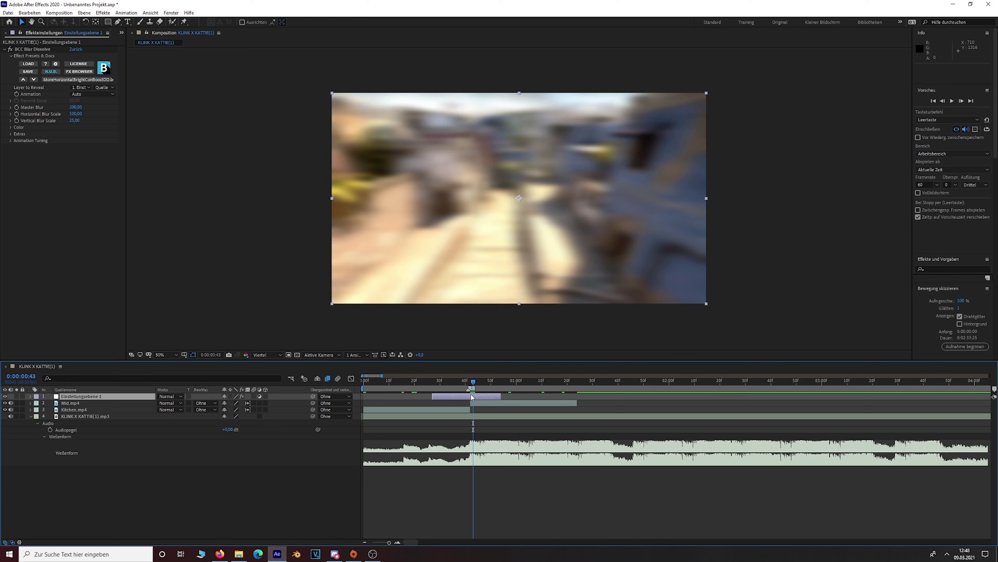
pyautogui.click(23, 79)
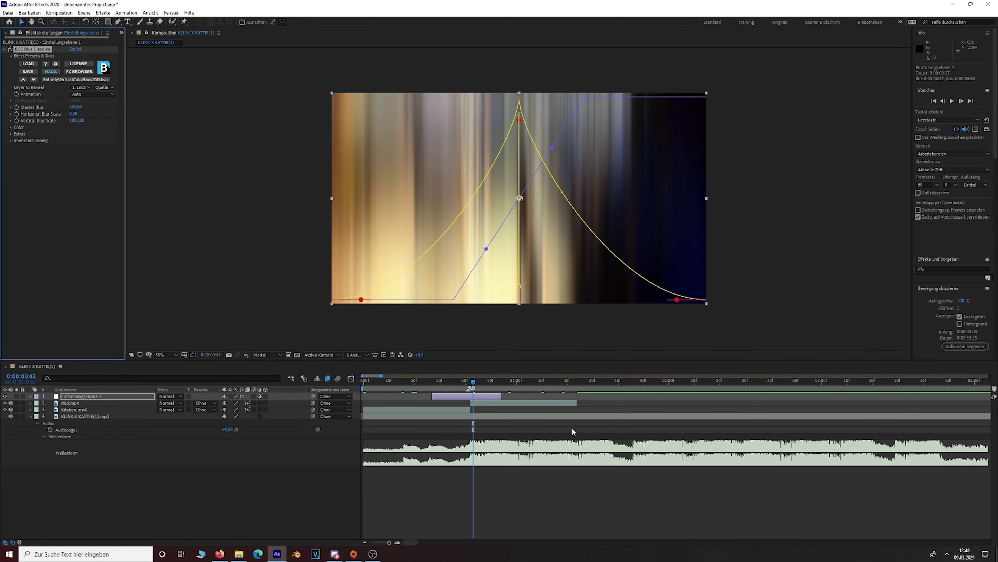
# Set BCC Blur Dissolve's Master Blur to 49 and Vertical Blur Scale to 996, and keyframe Master Blur and both blur scales at 0:00:00:27.
pyautogui.moveTo(479, 383)
pyautogui.mouseDown()
pyautogui.moveTo(426, 416)
pyautogui.moveTo(535, 412)
pyautogui.moveTo(504, 387)
pyautogui.moveTo(421, 384)
pyautogui.moveTo(491, 396)
pyautogui.moveTo(473, 396)
pyautogui.mouseUp()
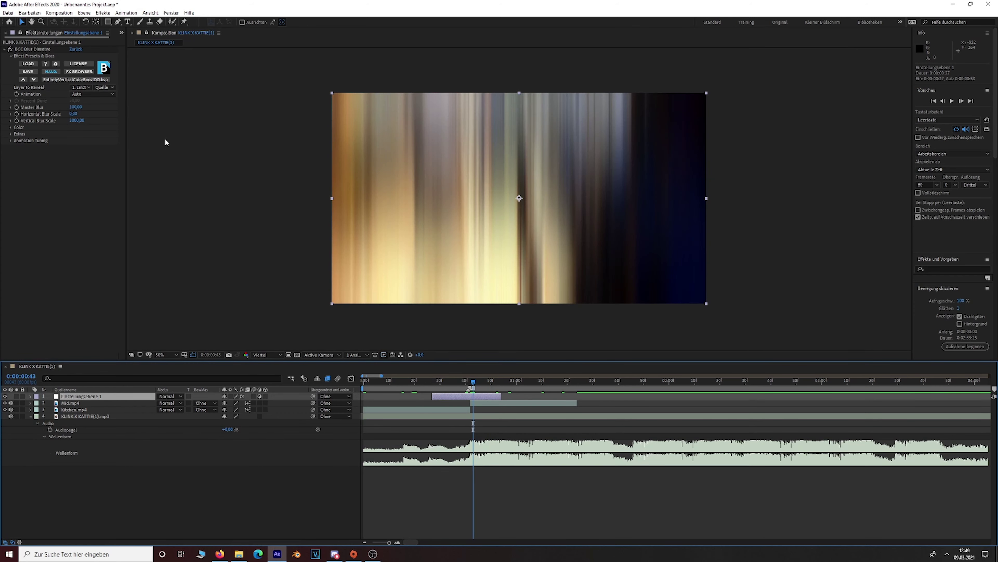
pyautogui.moveTo(76, 105); pyautogui.dragTo(68, 122)
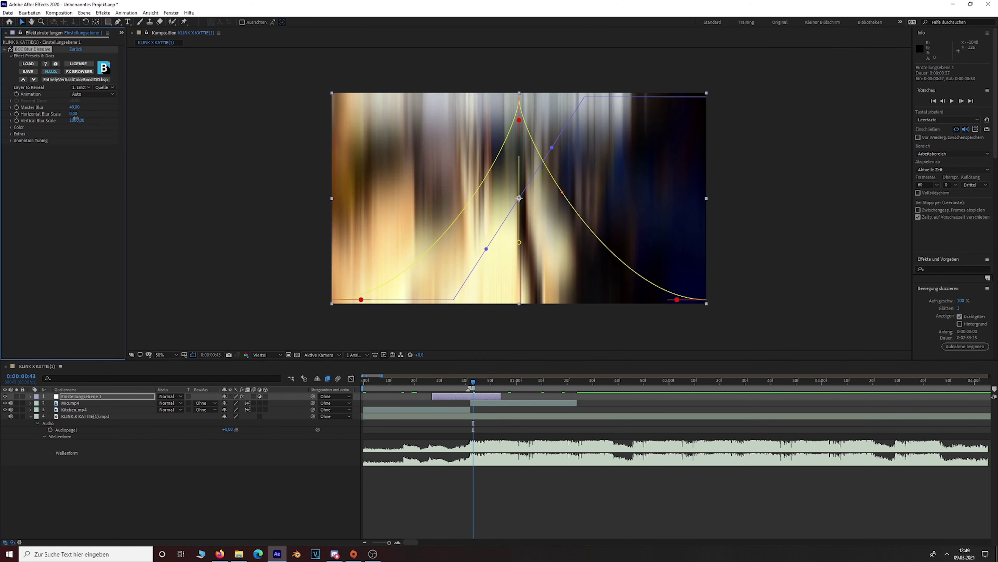
pyautogui.moveTo(473, 380); pyautogui.dragTo(432, 380)
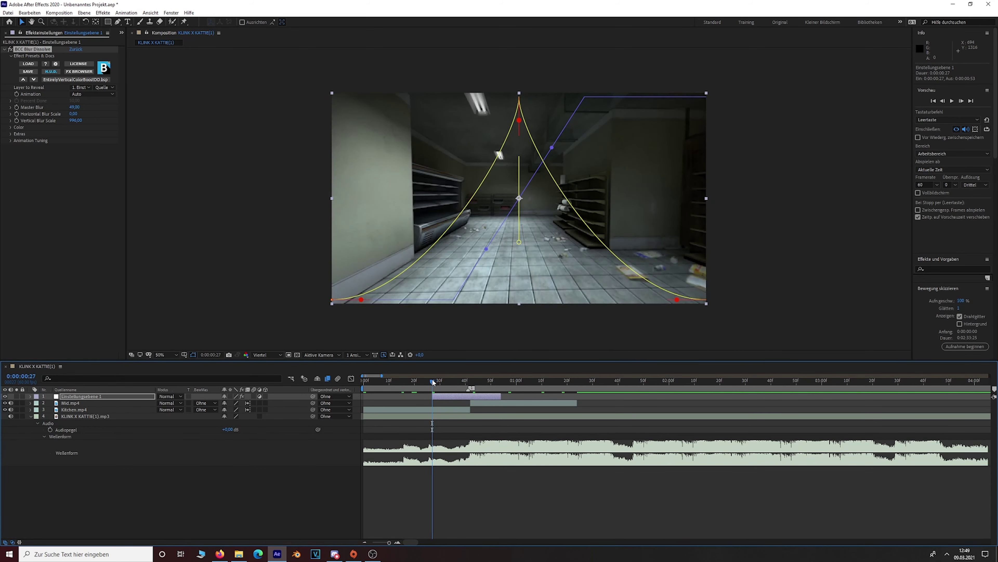
pyautogui.click(31, 397)
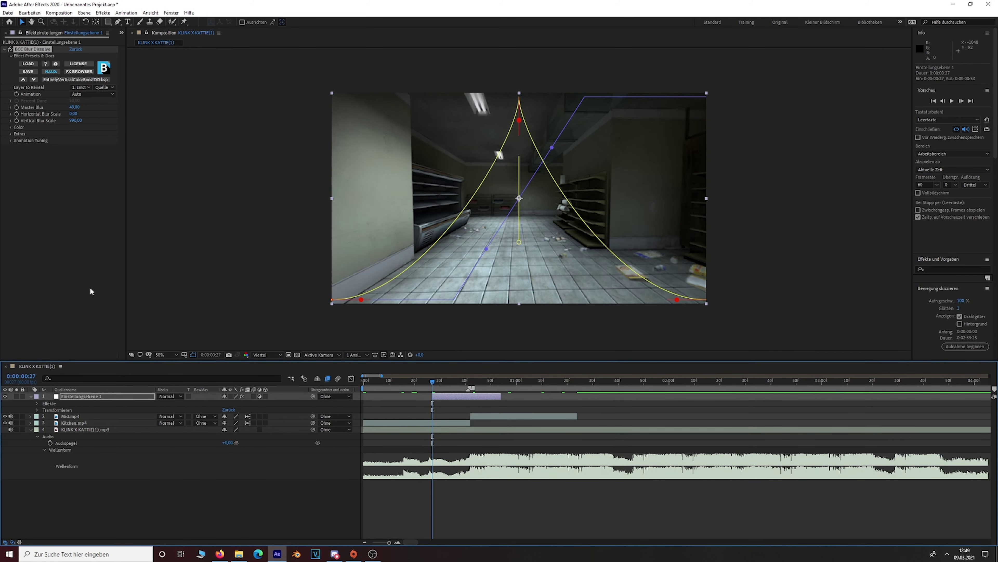
pyautogui.click(38, 403)
pyautogui.click(44, 410)
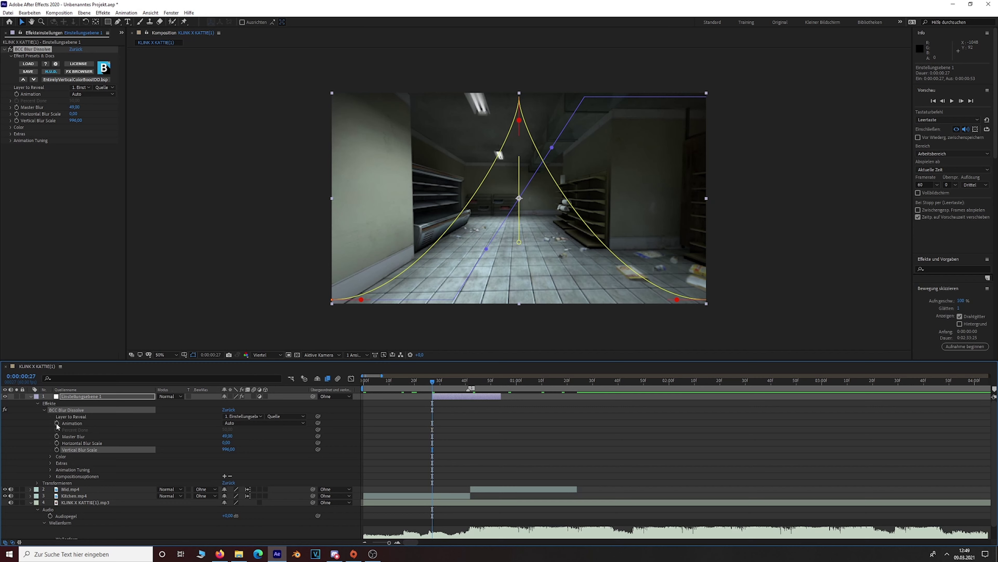
pyautogui.click(56, 436)
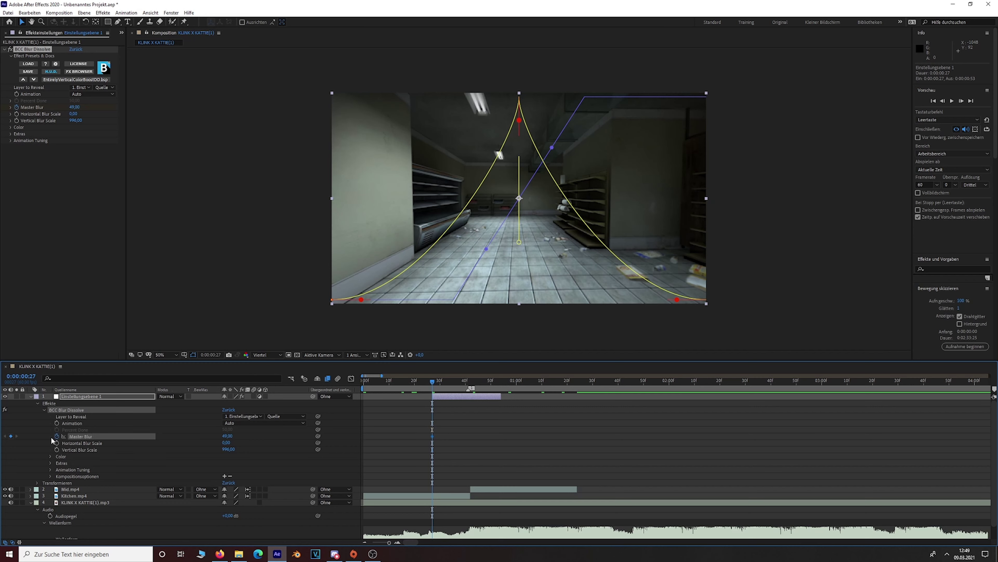
pyautogui.click(57, 442)
pyautogui.click(57, 450)
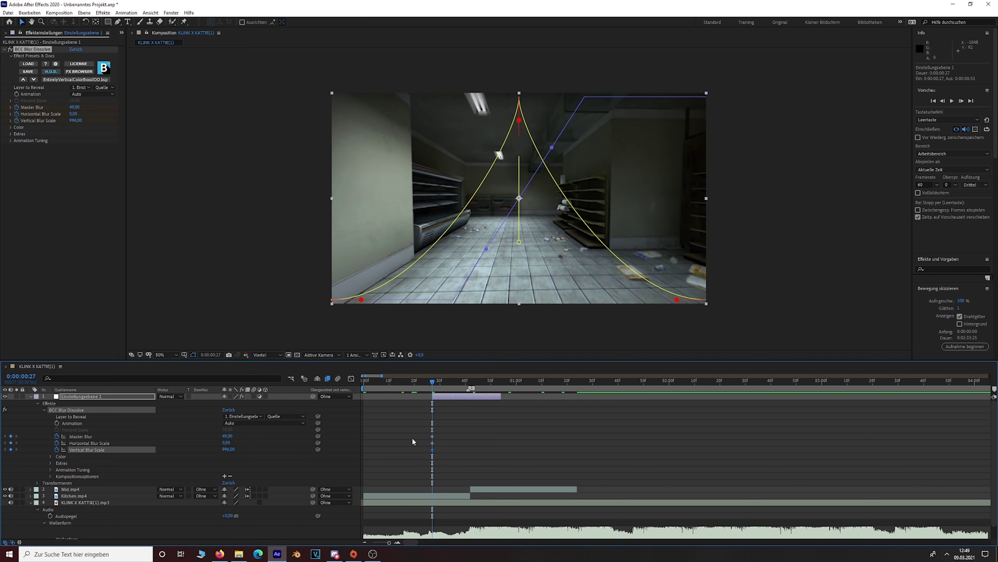
# Add second blur keyframes at 0:00:00:54 with Master Blur 164, Horizontal Blur Scale 59 and Vertical Blur Scale 1000.
pyautogui.moveTo(434, 386); pyautogui.dragTo(442, 384)
pyautogui.moveTo(444, 457); pyautogui.dragTo(415, 429)
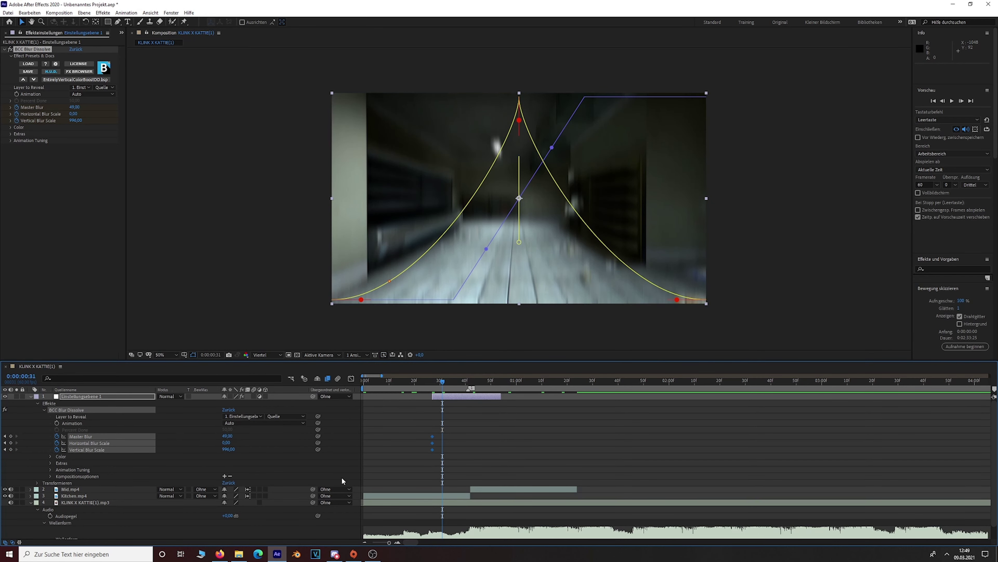
pyautogui.click(405, 437)
pyautogui.moveTo(443, 380); pyautogui.dragTo(500, 381)
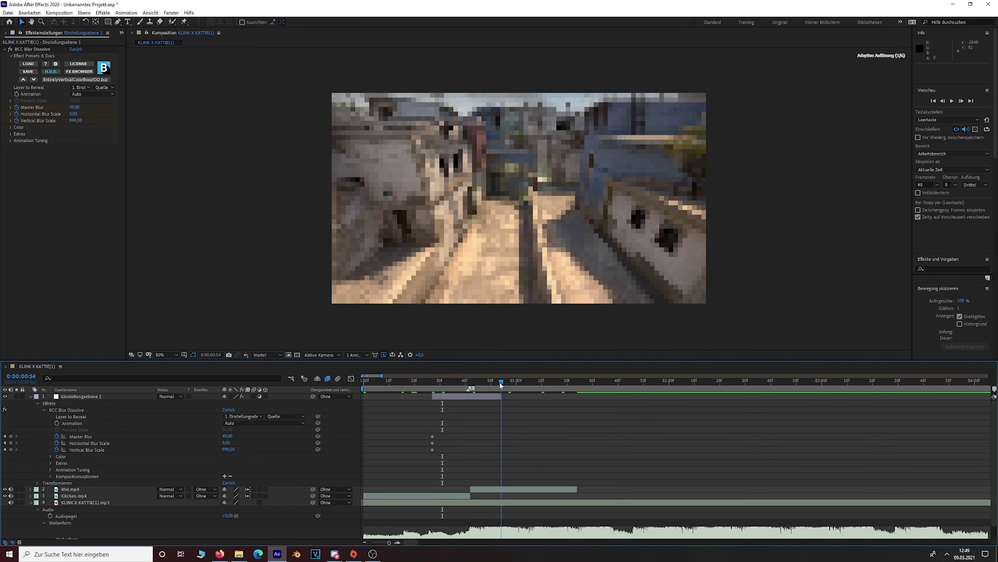
pyautogui.moveTo(227, 437); pyautogui.dragTo(252, 449)
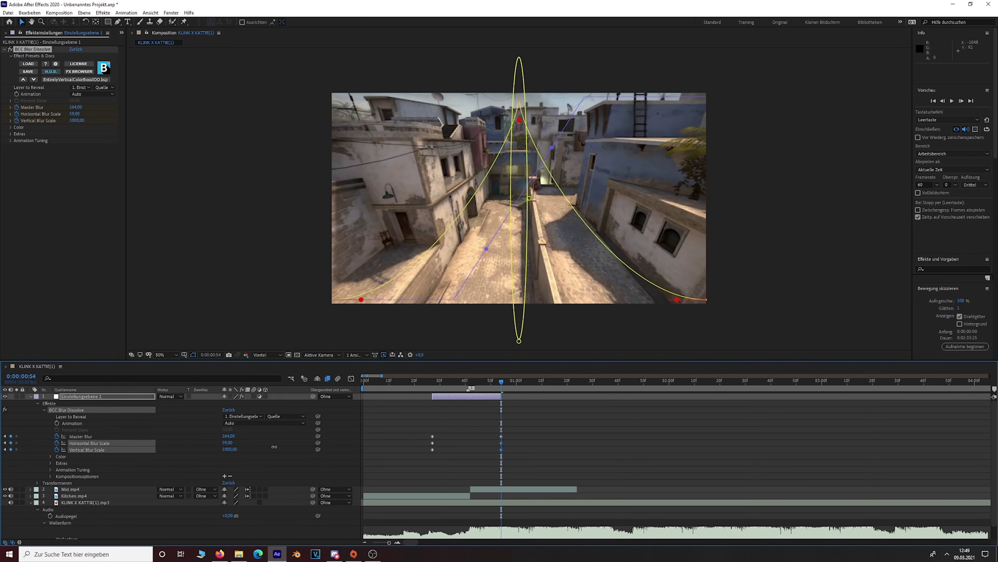
# Play the composition repeatedly to check the keyframed blur transition between Kitchen.mp4 and Mid.mp4.
pyautogui.press('space')
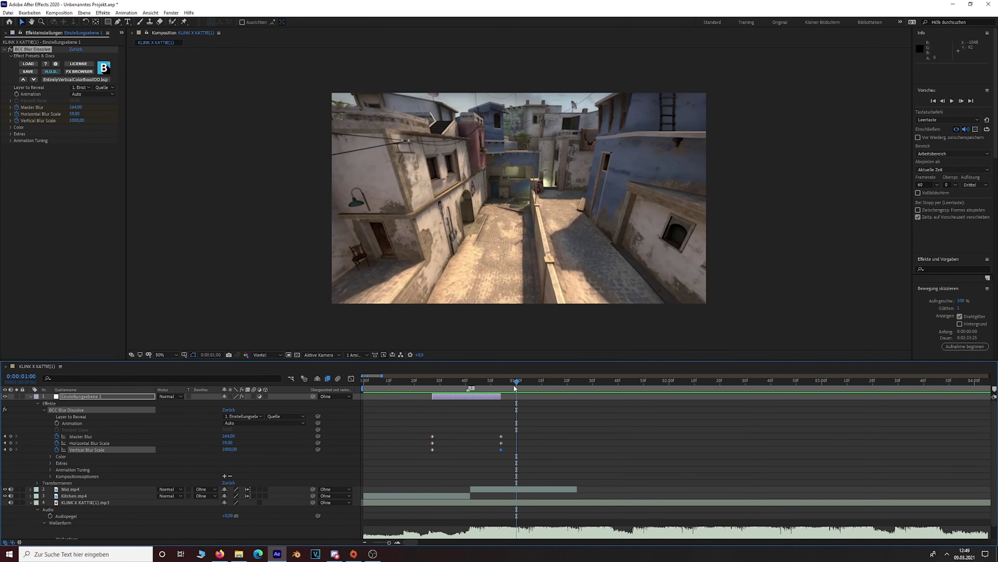
pyautogui.moveTo(513, 383); pyautogui.dragTo(445, 388)
pyautogui.press('space')
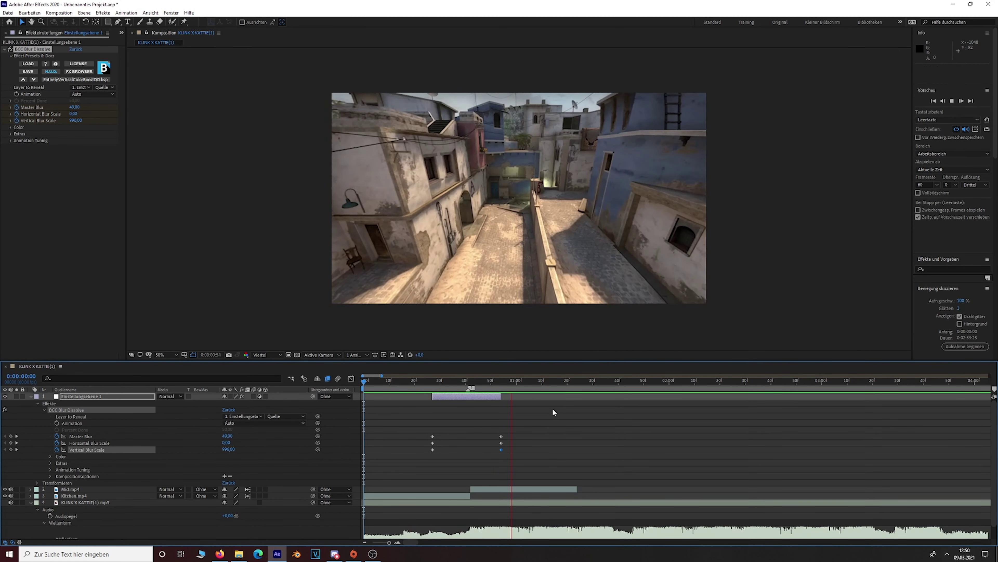
pyautogui.press('space')
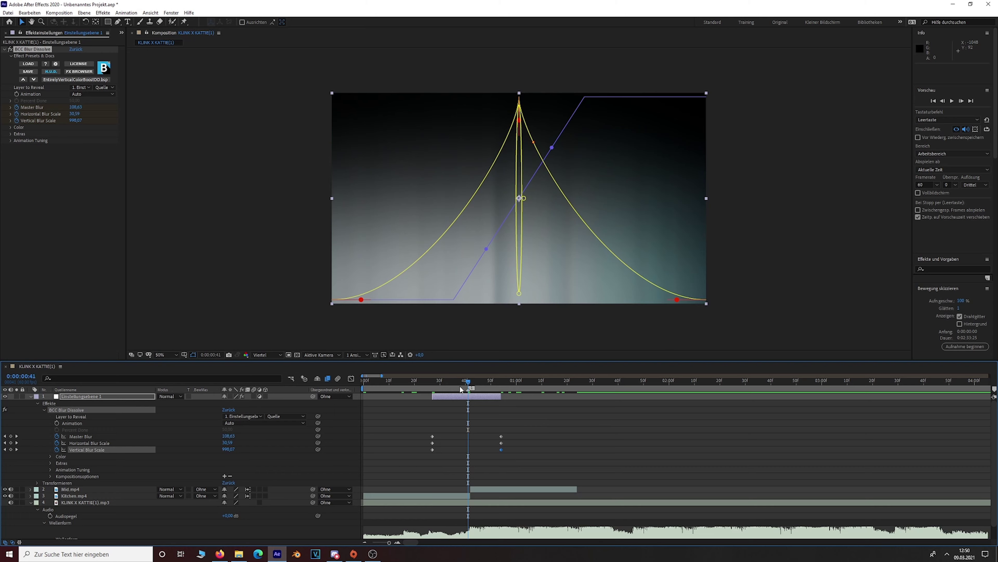
pyautogui.press('space')
pyautogui.press('space')
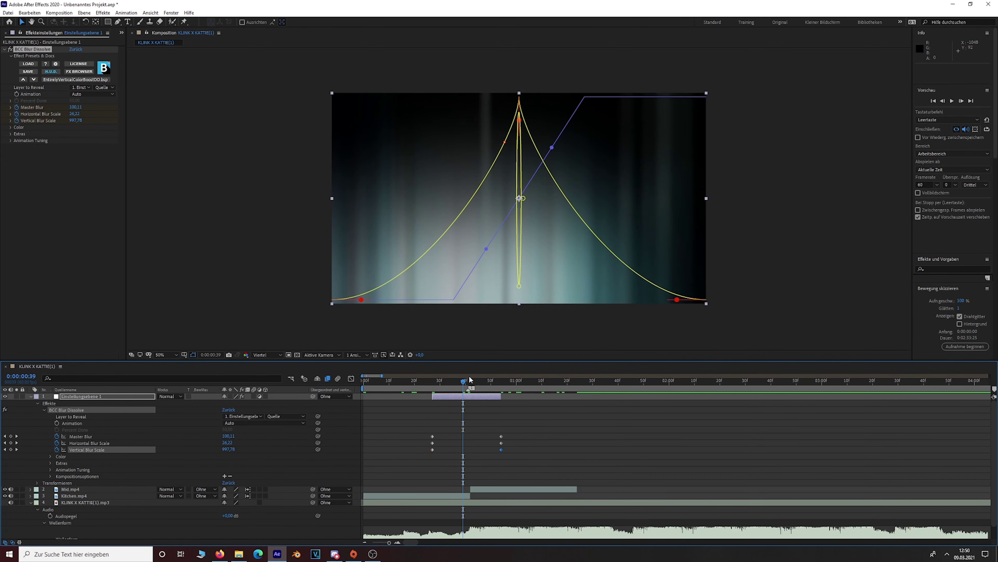
pyautogui.press('Home')
pyautogui.press('space')
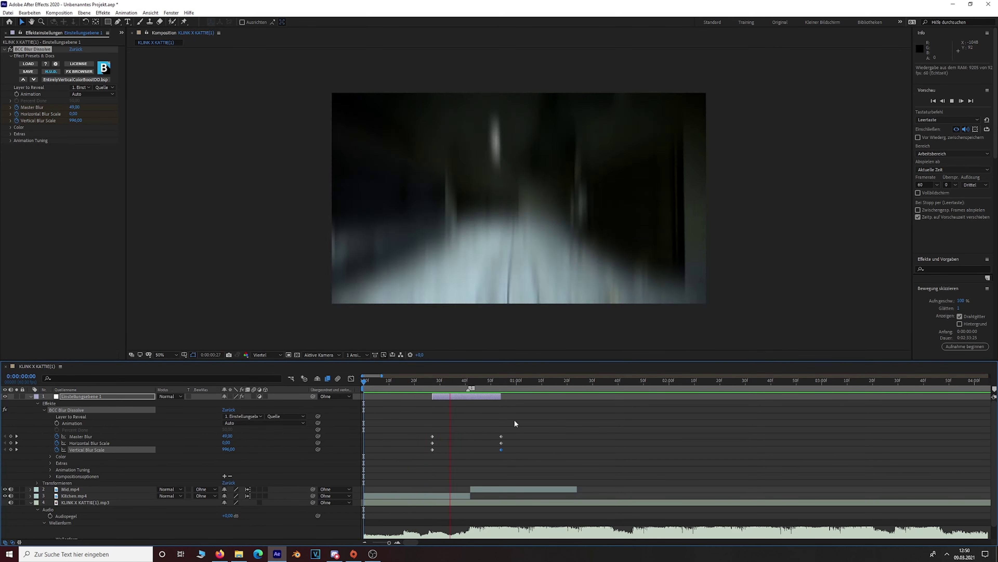
pyautogui.press('space')
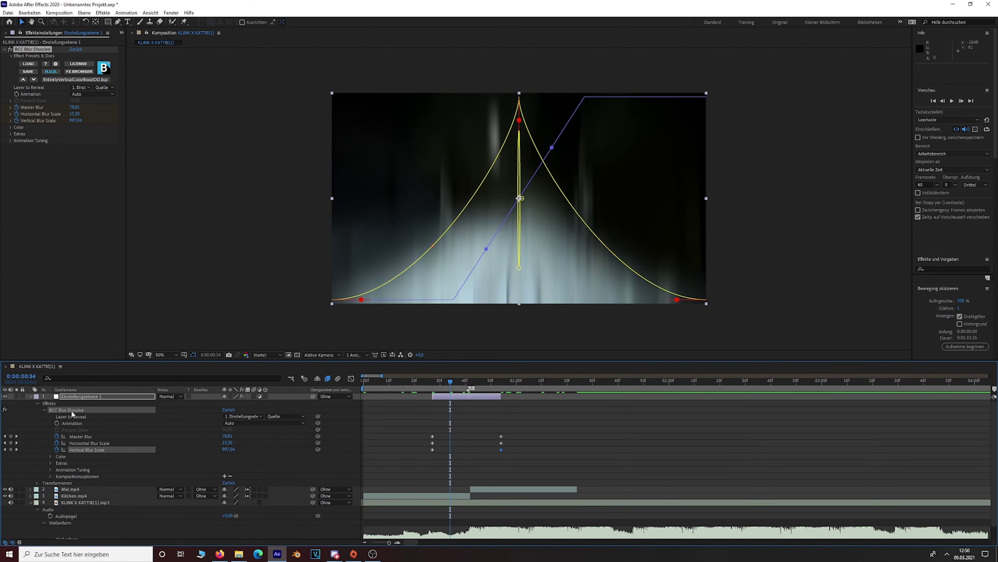
# Delete BCC Blur Dissolve from the adjustment layer and play the composition from the start.
pyautogui.press('Delete')
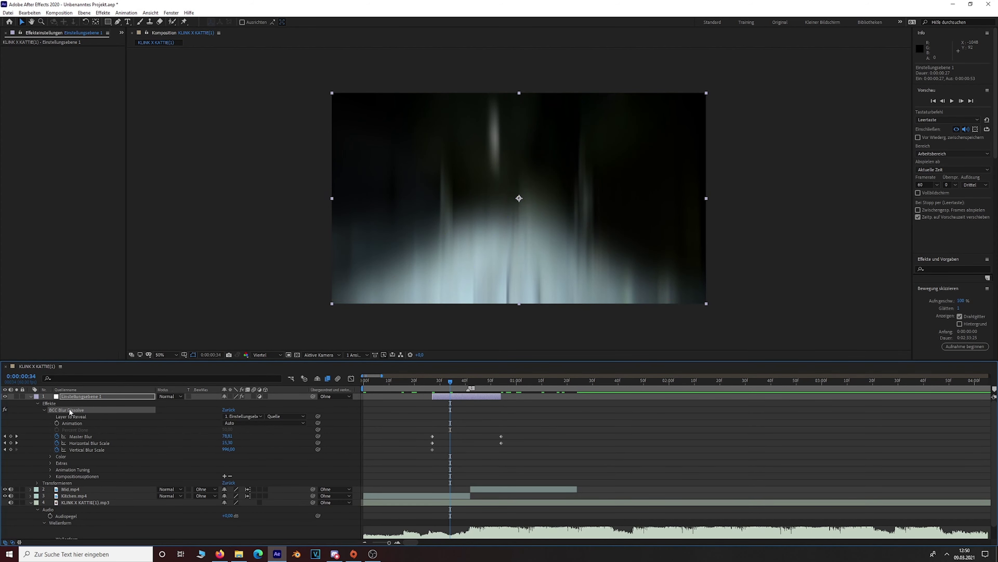
pyautogui.press('Delete')
pyautogui.press('Home')
pyautogui.press('space')
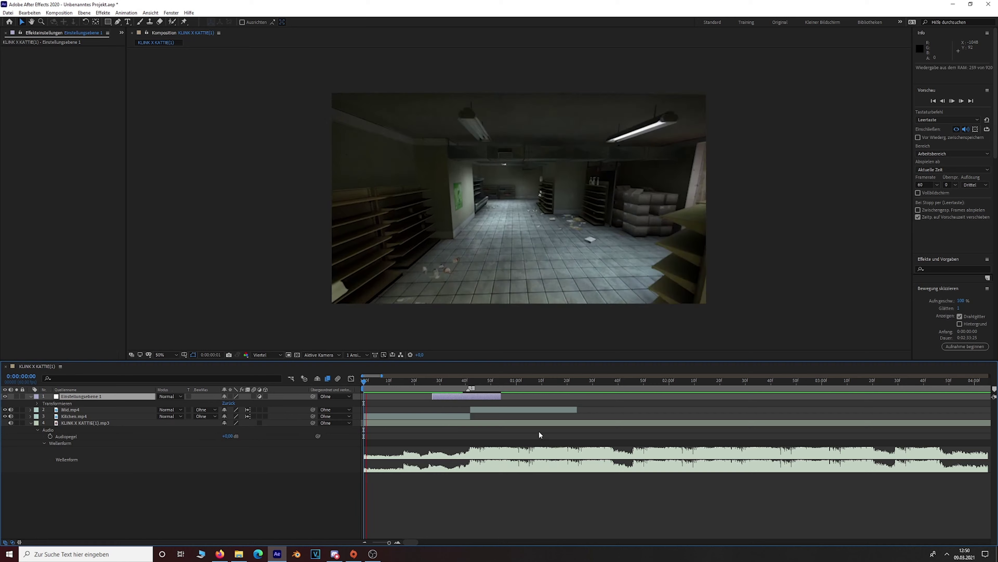
# Apply the Cinema Spice Glitchify effect to Mid.mp4 while viewing the frame at 0:00:00:58.
pyautogui.moveTo(525, 381); pyautogui.dragTo(509, 380)
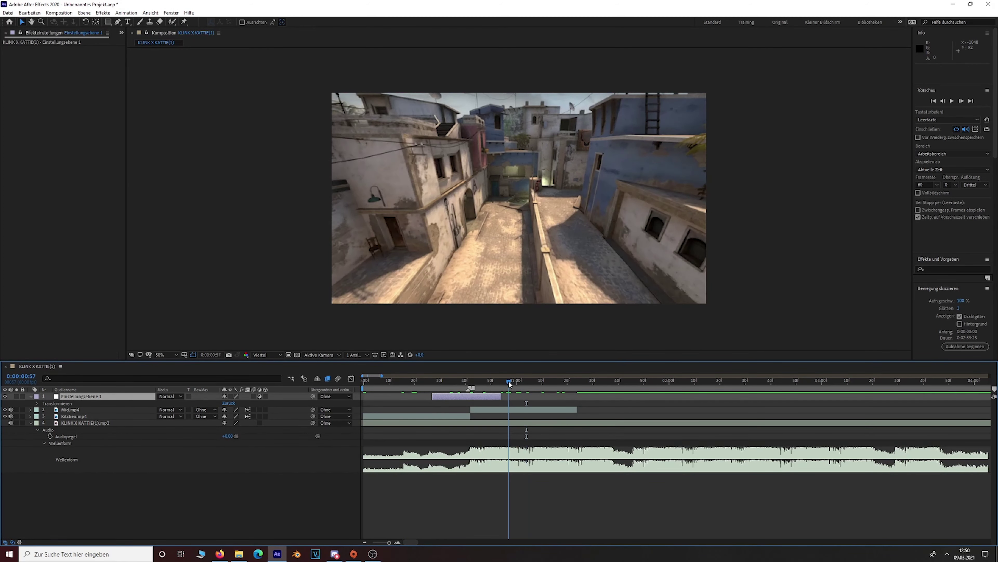
pyautogui.click(511, 410)
pyautogui.click(31, 397)
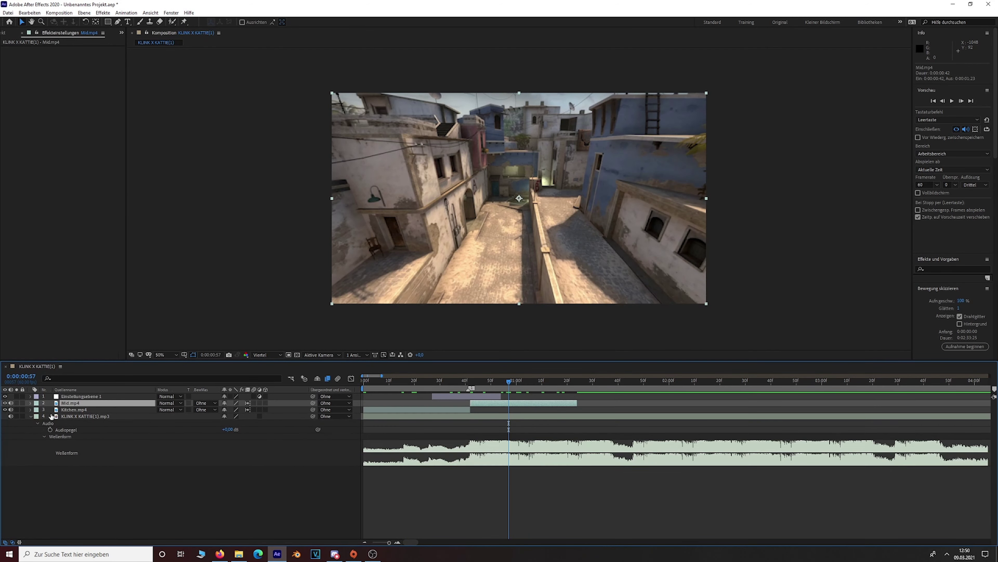
pyautogui.moveTo(507, 383); pyautogui.dragTo(512, 383)
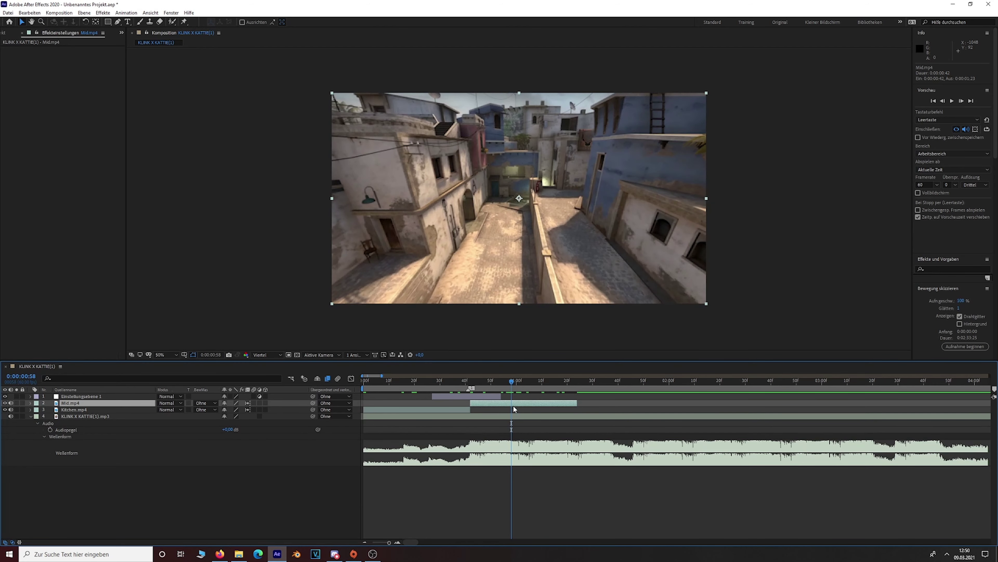
pyautogui.click(514, 407)
pyautogui.click(512, 402)
pyautogui.rightClick(513, 405)
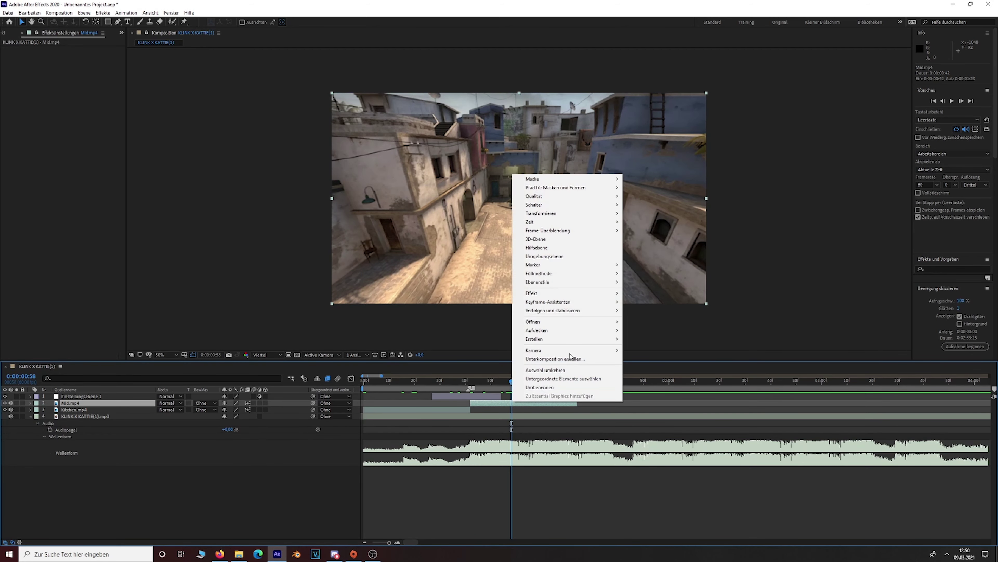
pyautogui.moveTo(565, 300)
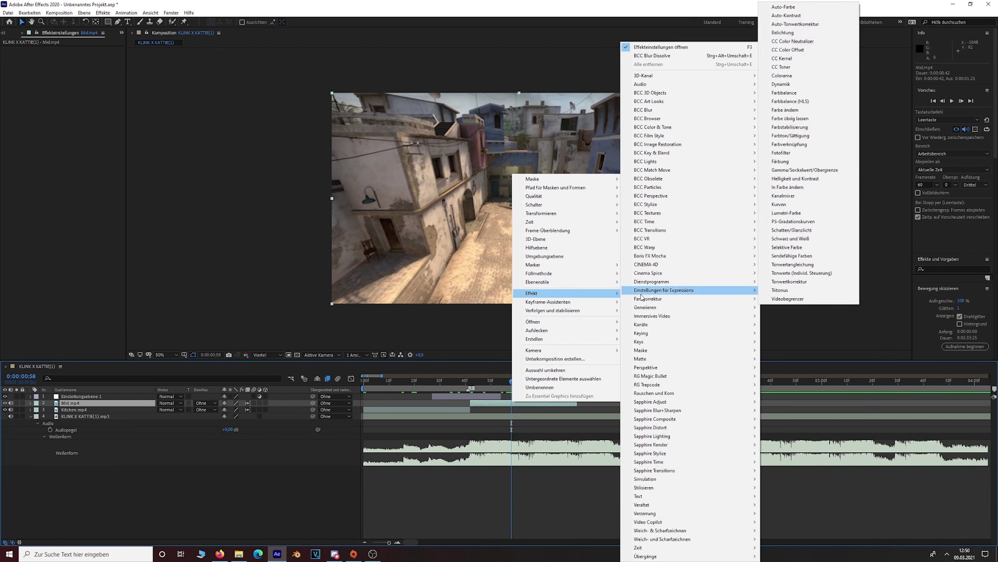
pyautogui.moveTo(659, 274)
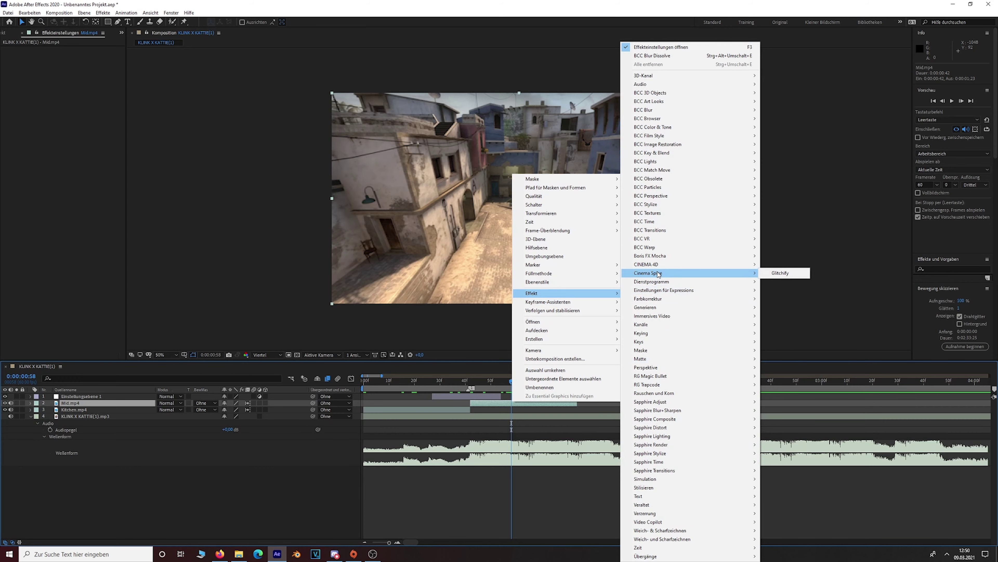
pyautogui.click(783, 273)
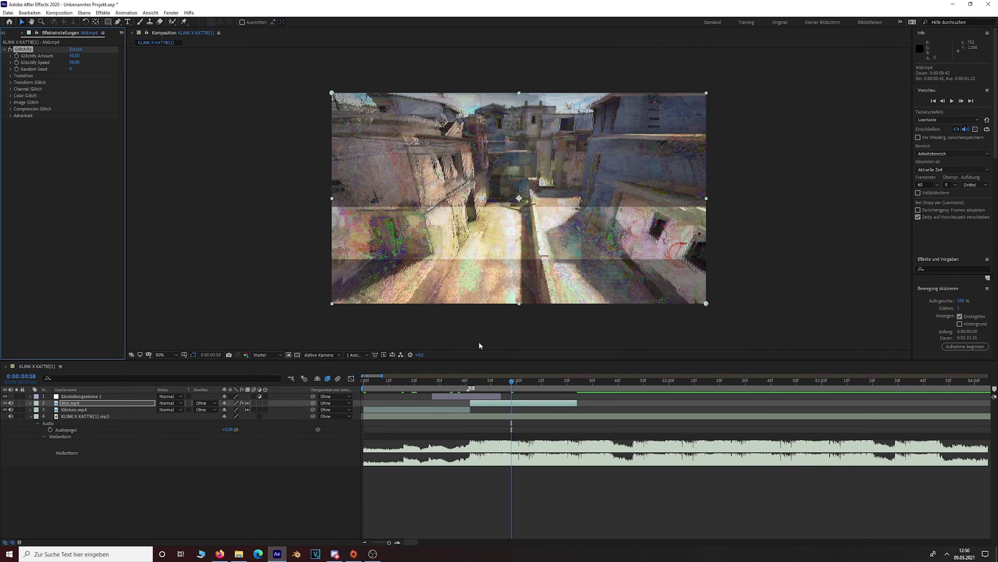
# Play across the cut to check the default Glitchify look on Mid.mp4.
pyautogui.moveTo(532, 389); pyautogui.dragTo(404, 381)
pyautogui.press('space')
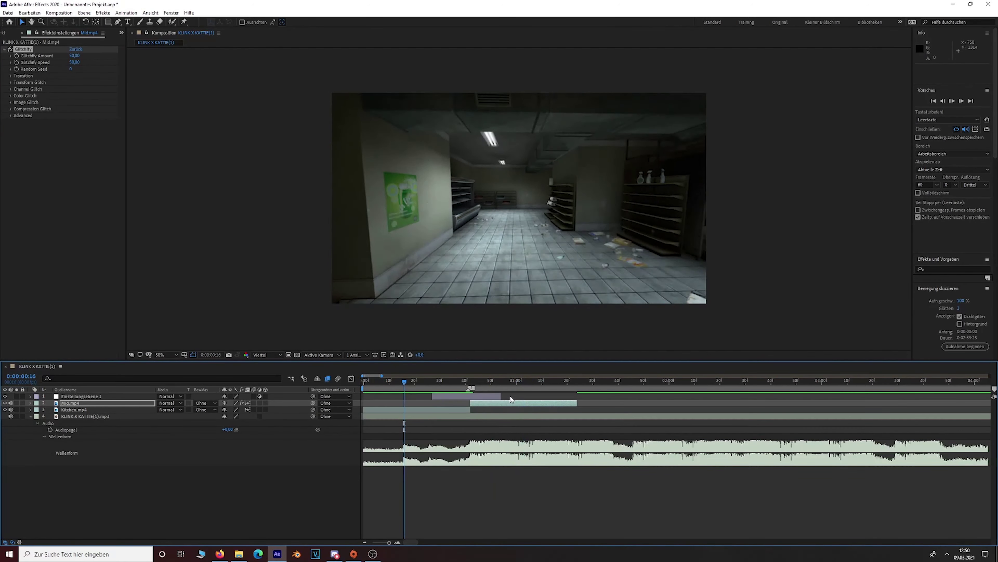
pyautogui.press('space')
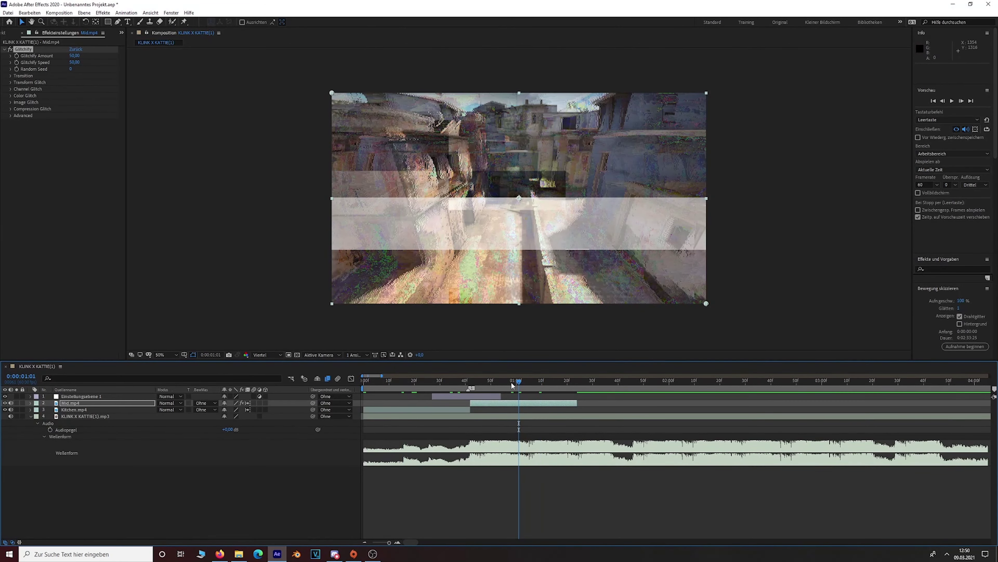
pyautogui.press('space')
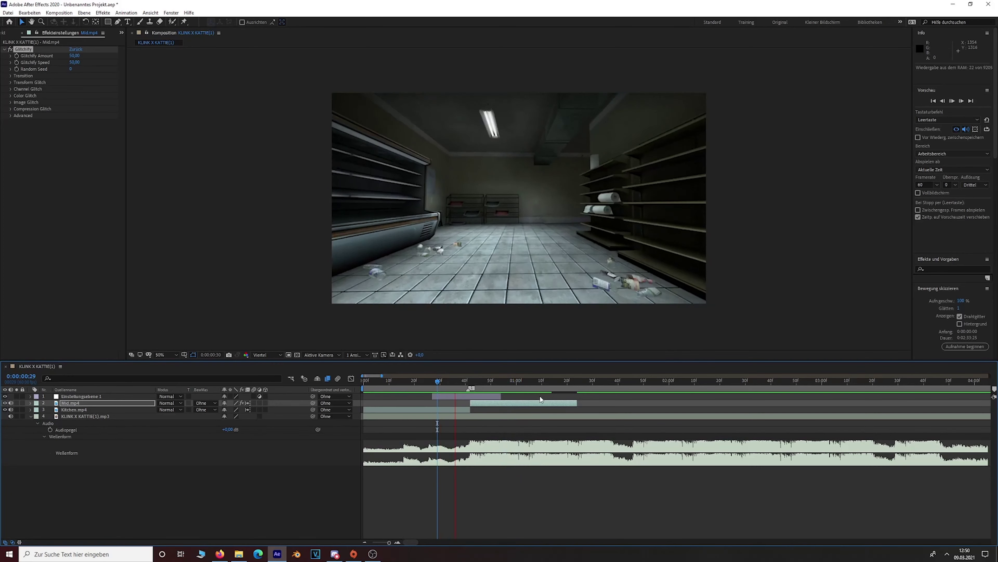
pyautogui.press('space')
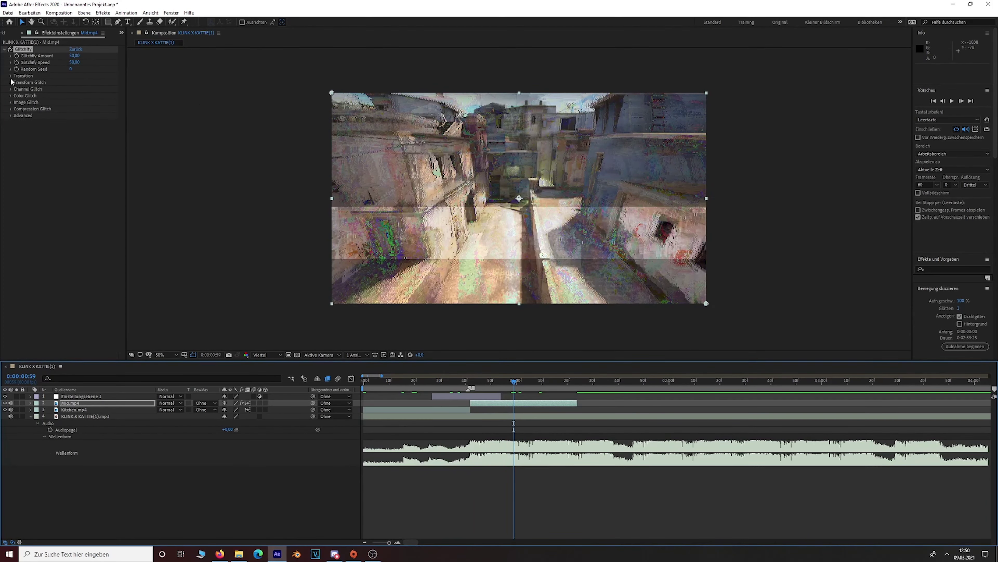
# Set the horizontal amount, vertical amount and speed multiplier of Glitchify's Channel Split to 0.
pyautogui.click(11, 89)
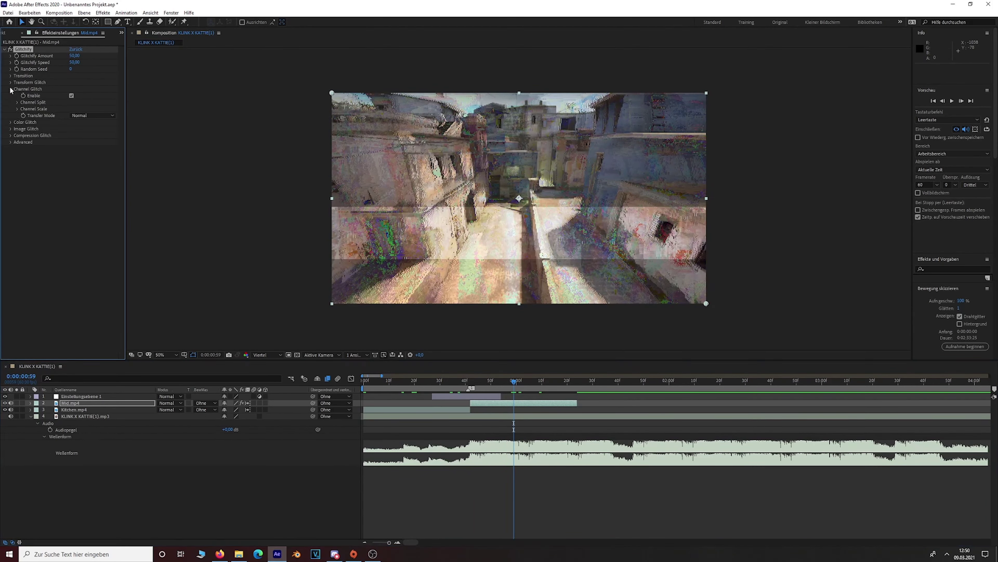
pyautogui.click(17, 102)
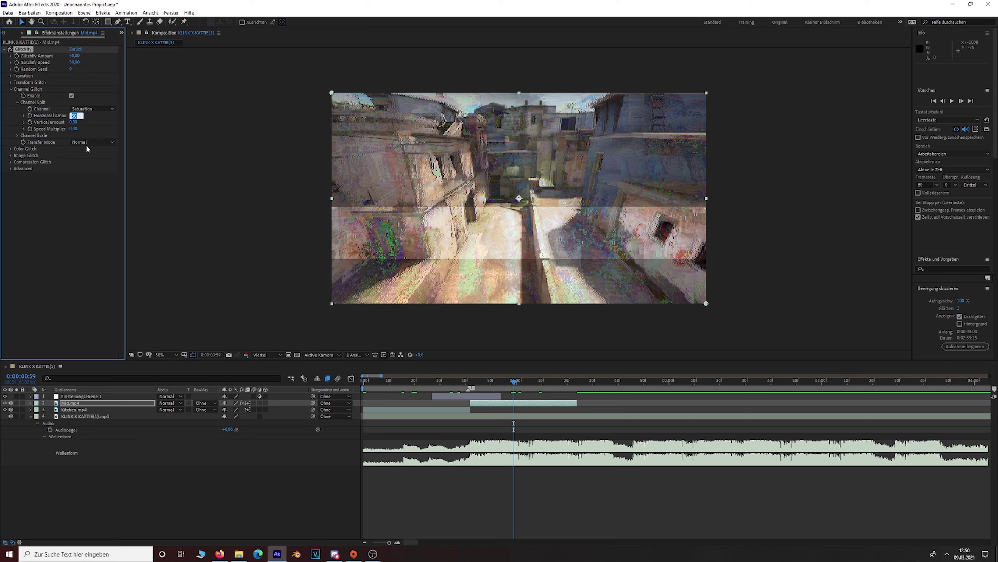
pyautogui.write('0')
pyautogui.click(64, 175)
# Set Glitchify's Channel Scale to Scale 0, Offset 100 and Speed Multiplier 0.
pyautogui.click(18, 135)
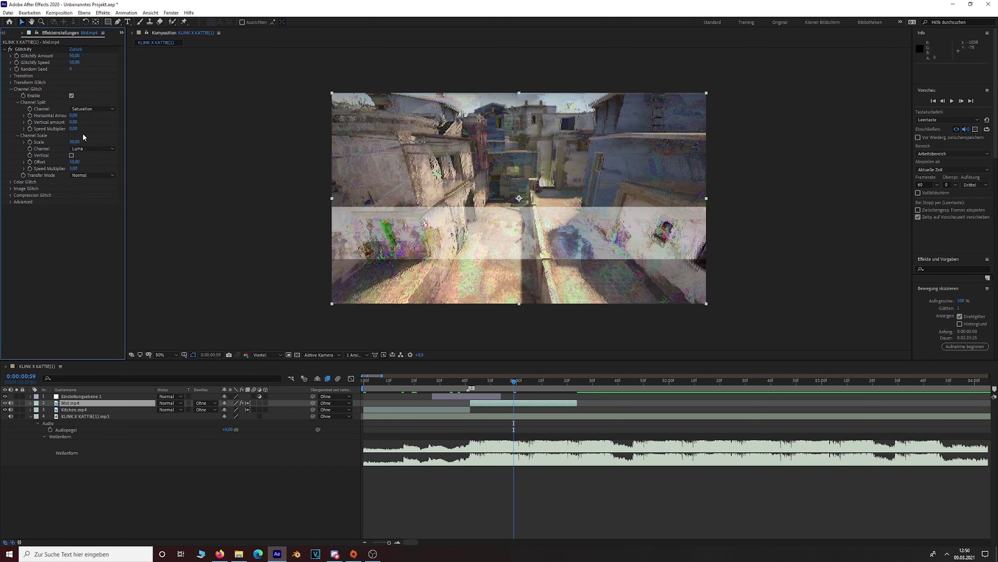
pyautogui.click(73, 162)
pyautogui.write('1')
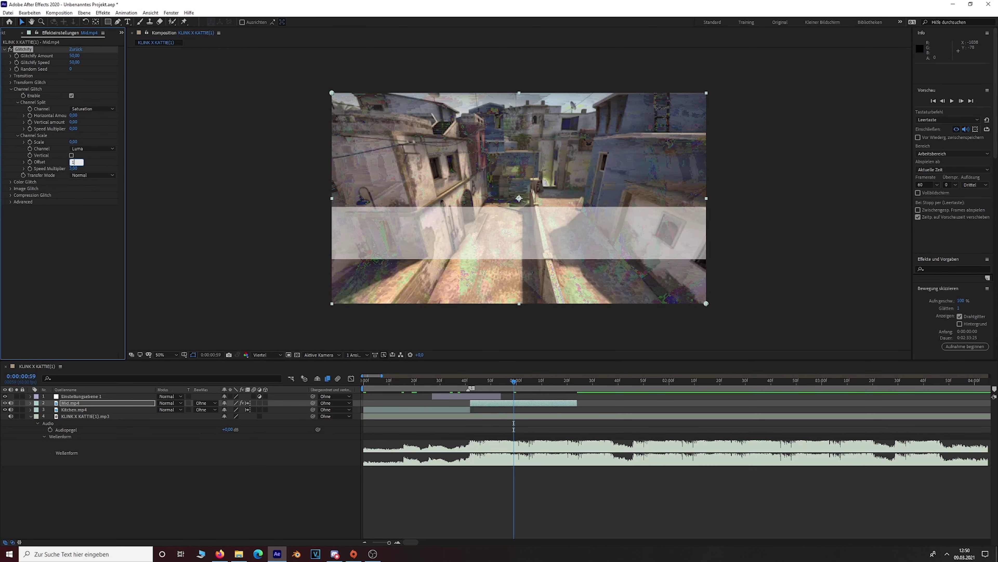
pyautogui.click(76, 207)
# Disable the Color Glitch and Image Glitch components of Glitchify on Mid.mp4.
pyautogui.click(10, 182)
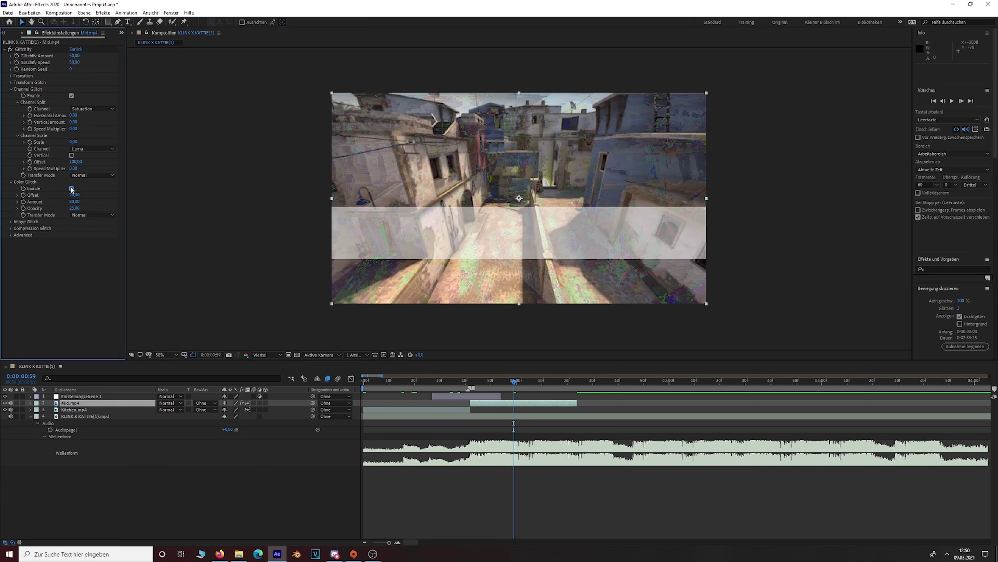
pyautogui.click(71, 188)
pyautogui.click(12, 222)
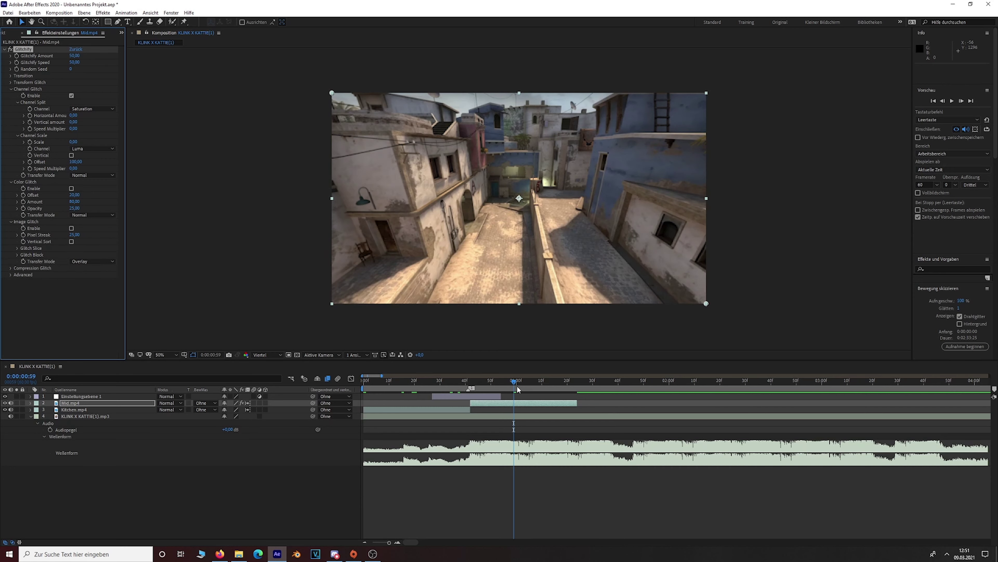
# Play Mid.mp4 against the music and place the playhead on the beat at 0:00:01:01.
pyautogui.moveTo(507, 384)
pyautogui.mouseDown()
pyautogui.moveTo(463, 384)
pyautogui.moveTo(563, 387)
pyautogui.moveTo(510, 386)
pyautogui.mouseUp()
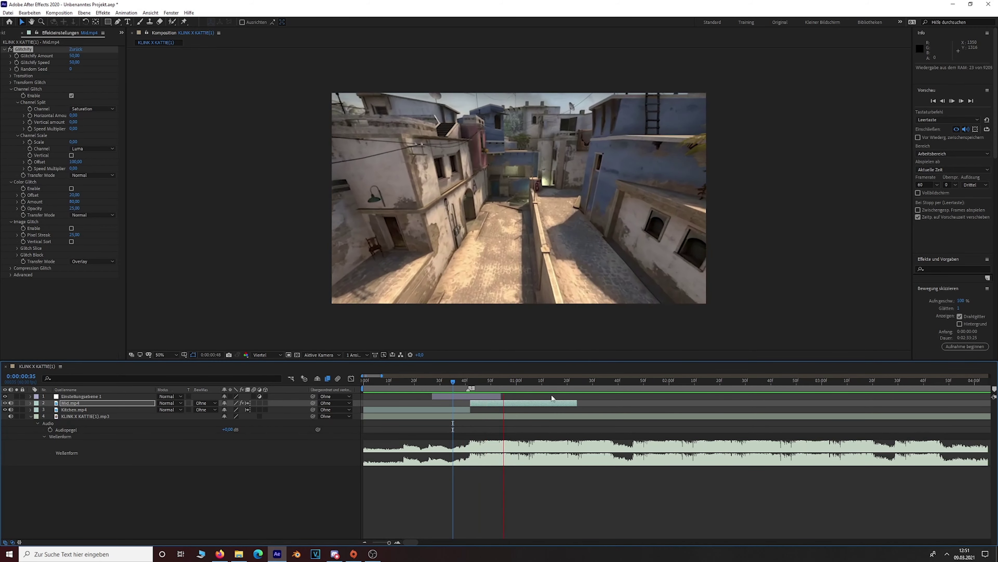
pyautogui.press('space')
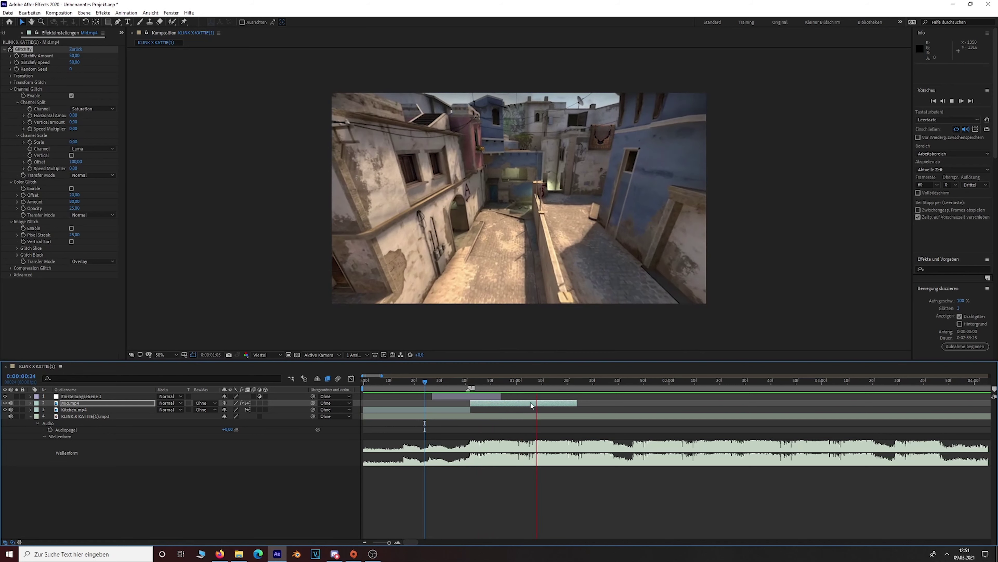
pyautogui.moveTo(536, 383); pyautogui.dragTo(519, 385)
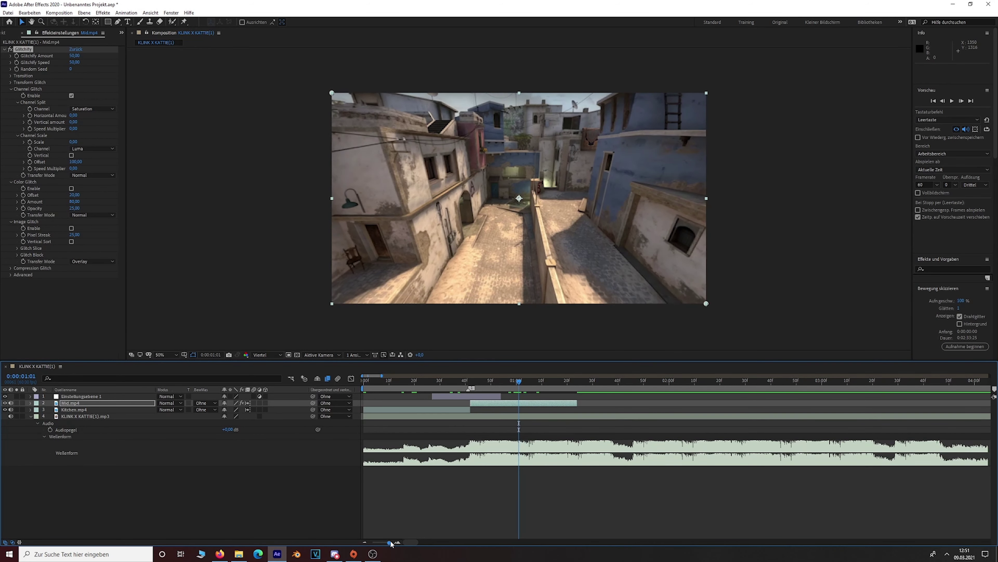
pyautogui.moveTo(391, 543); pyautogui.dragTo(393, 544)
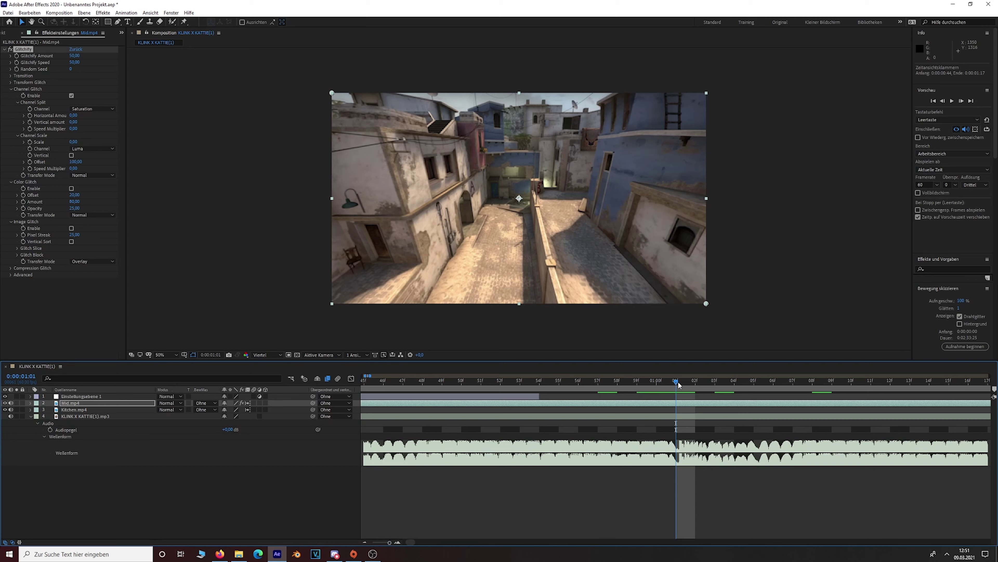
pyautogui.click(692, 388)
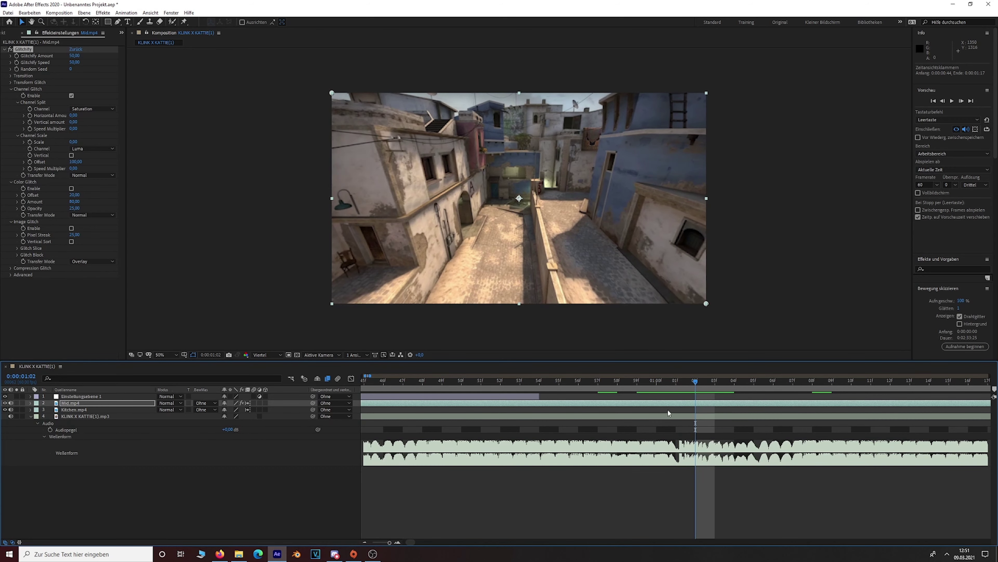
pyautogui.click(679, 388)
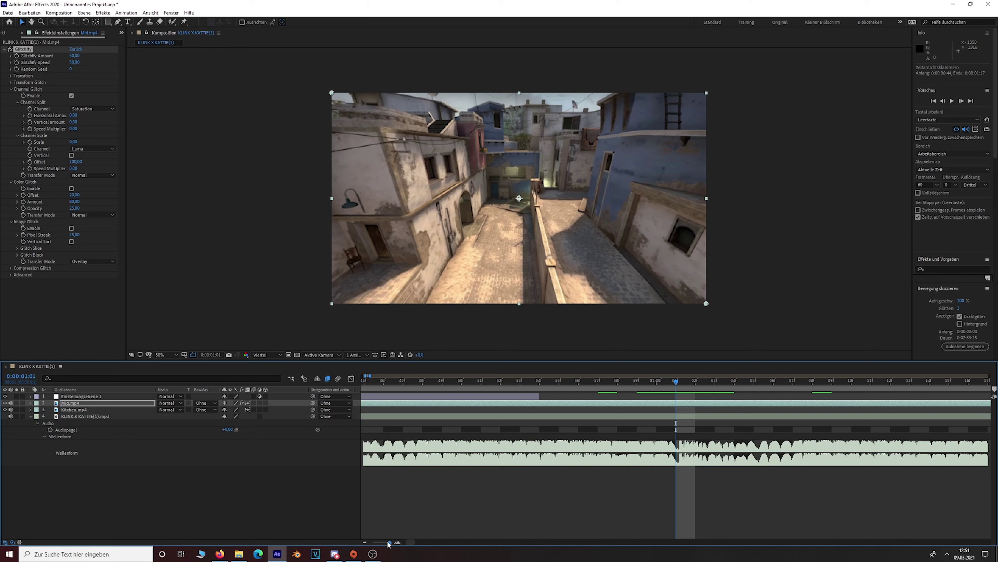
pyautogui.moveTo(388, 544); pyautogui.dragTo(388, 543)
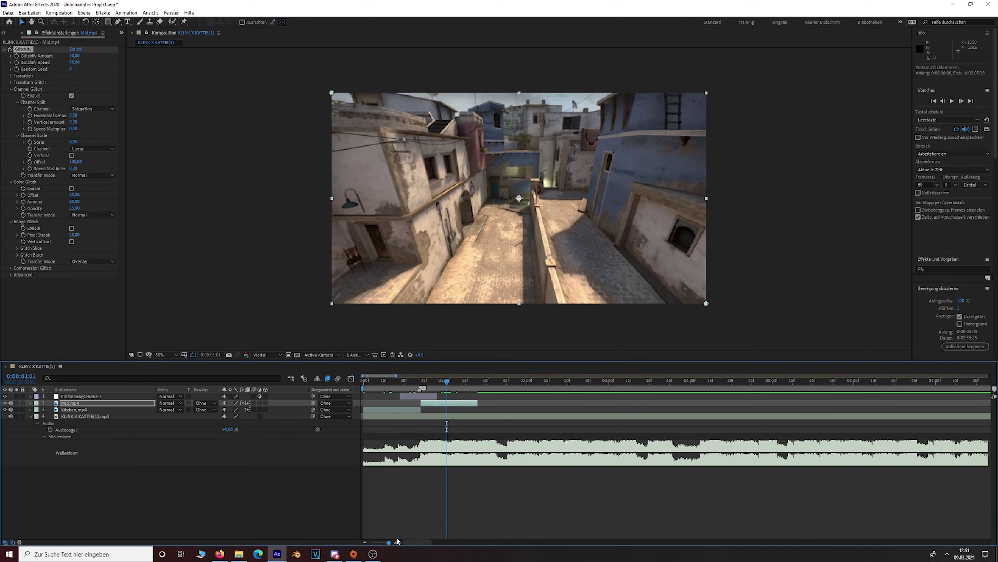
# Start keyframing Glitchify's Channel Scale Scale on Mid.mp4 at 0:00:01:01 and enable its Vertical option.
pyautogui.click(450, 404)
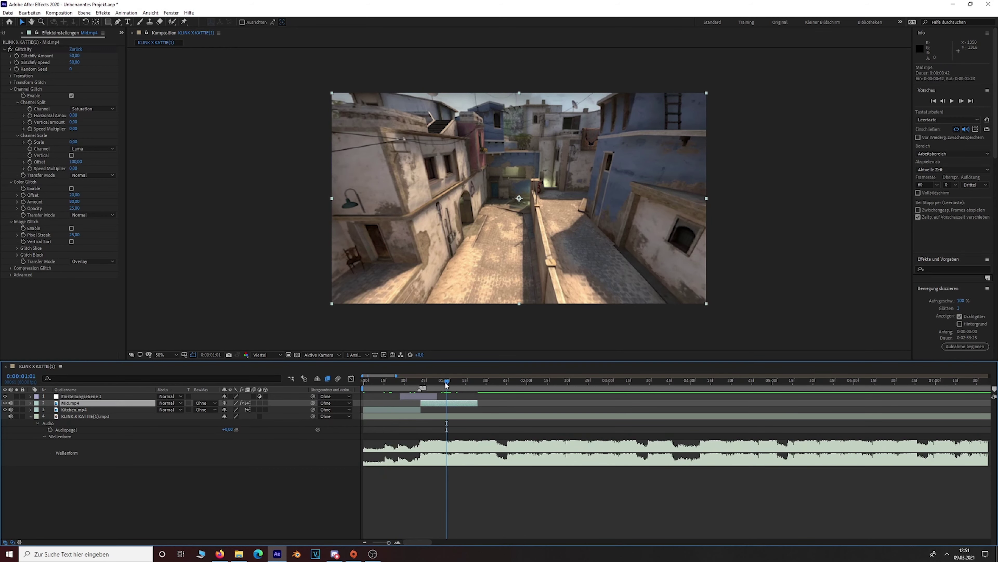
pyautogui.click(27, 143)
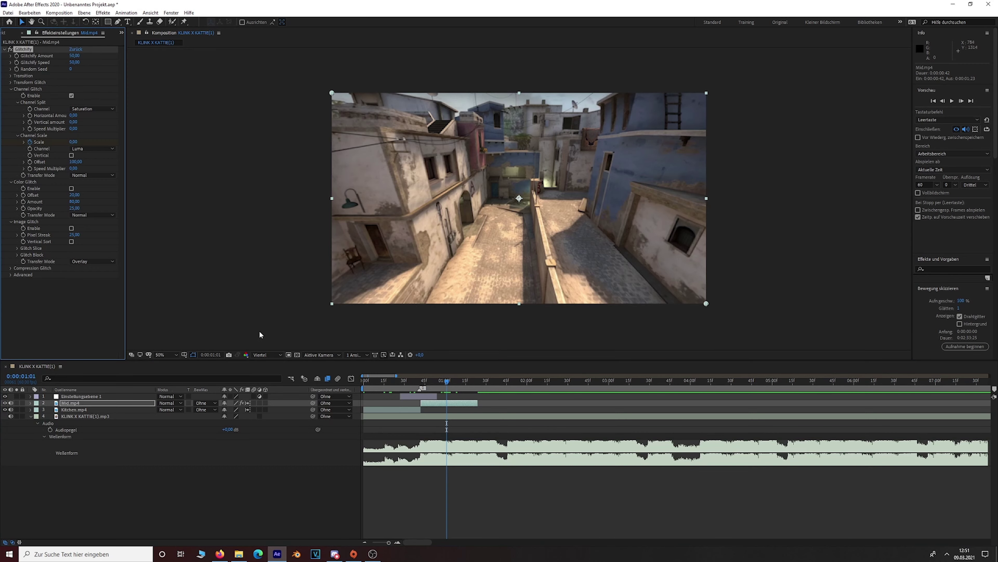
pyautogui.click(73, 156)
# Reveal Glitchify's Channel Scale properties under Mid.mp4 in the timeline and return the playhead to the first Scale keyframe.
pyautogui.click(30, 403)
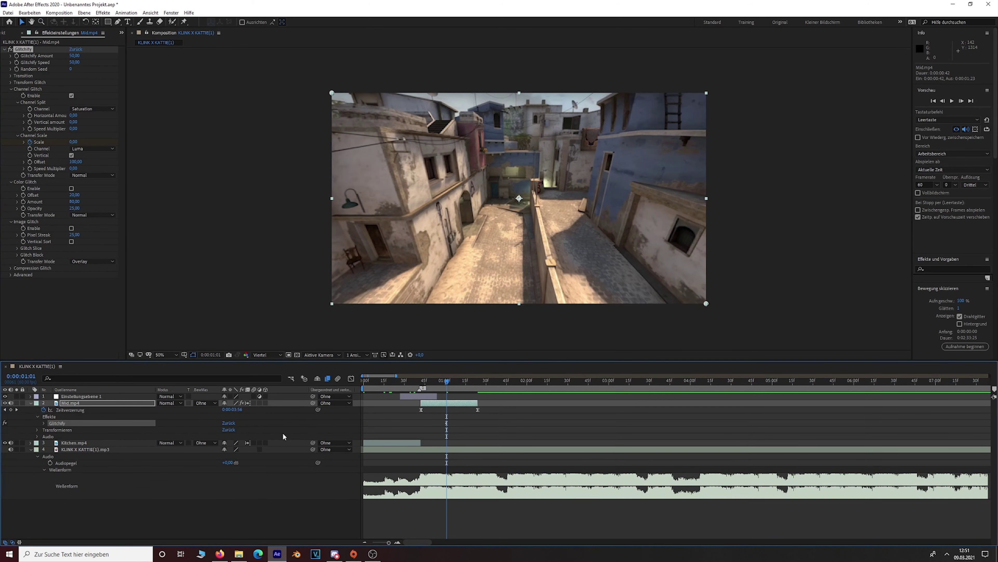
pyautogui.click(43, 423)
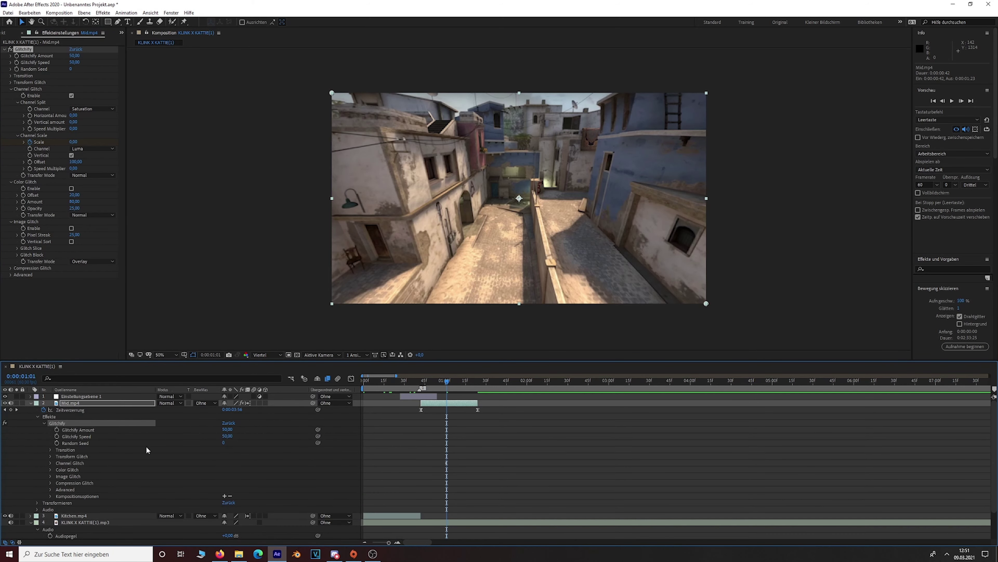
pyautogui.click(51, 463)
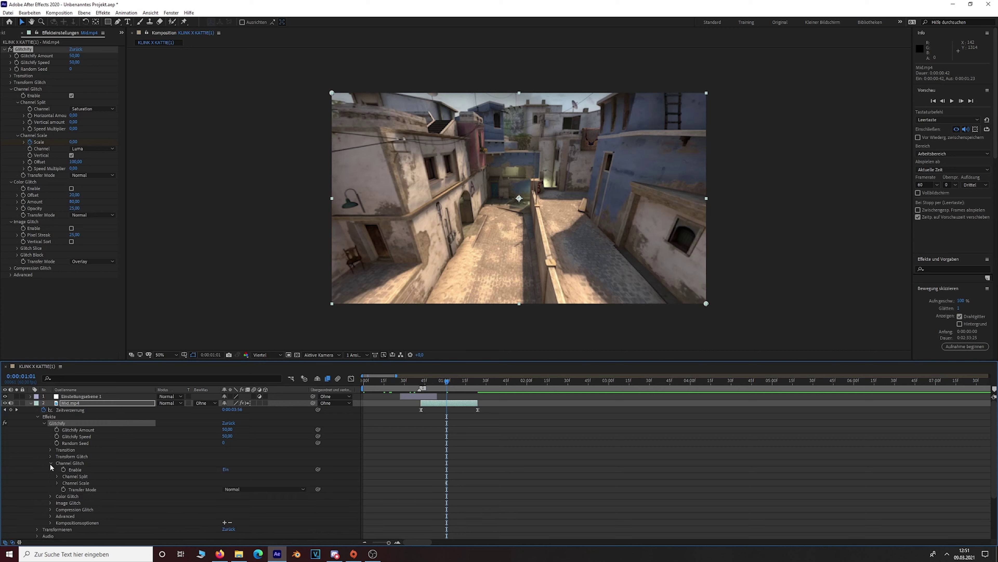
pyautogui.click(57, 482)
pyautogui.click(152, 502)
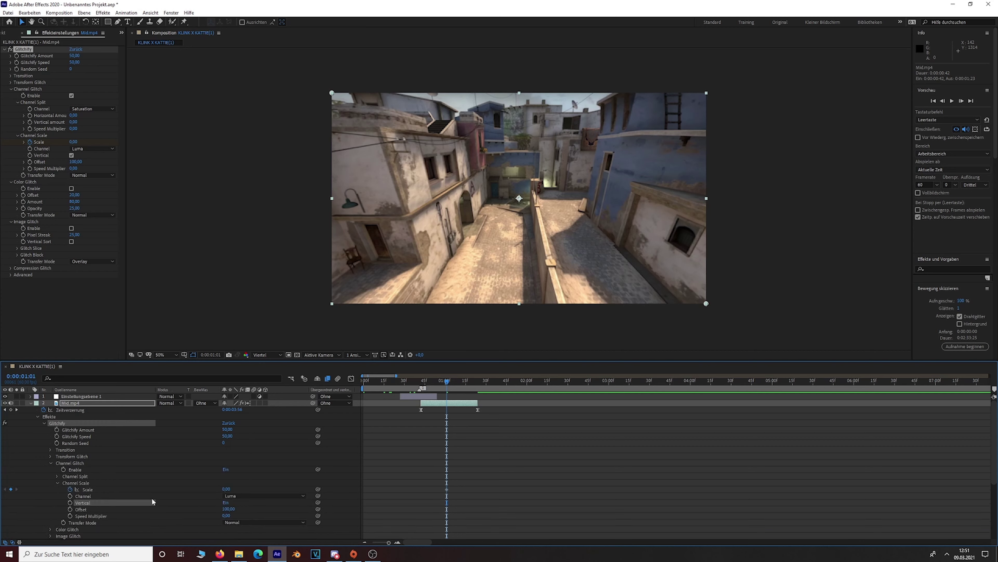
pyautogui.scroll(-1, 191, 485)
pyautogui.click(465, 469)
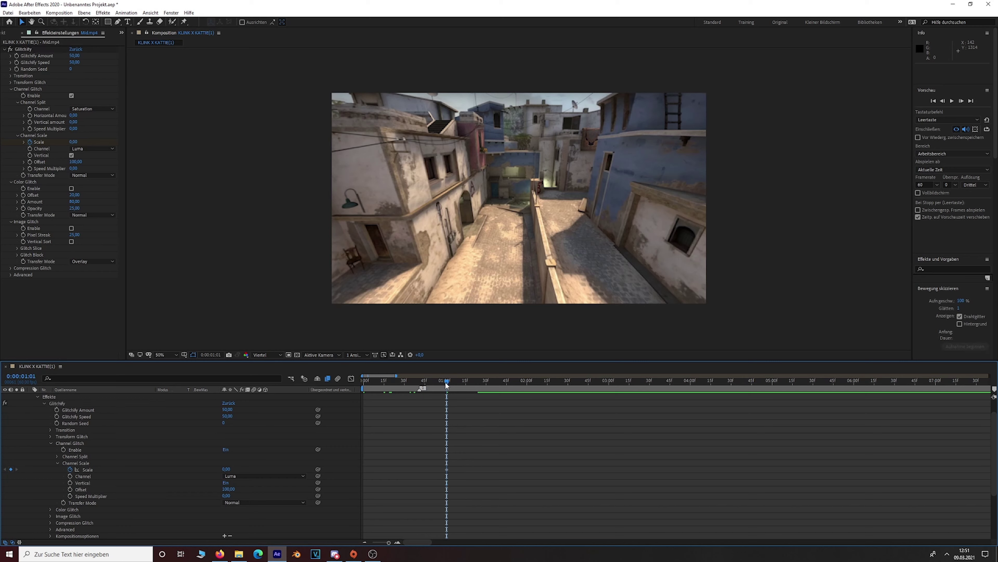
pyautogui.moveTo(447, 381); pyautogui.dragTo(516, 381)
pyautogui.click(446, 469)
pyautogui.scroll(1, 439, 455)
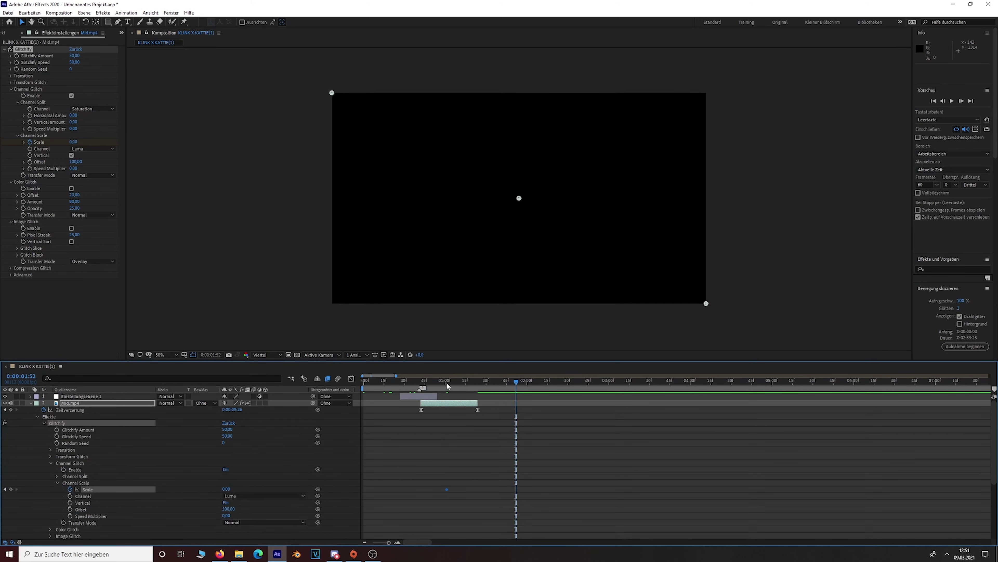
pyautogui.press('j')
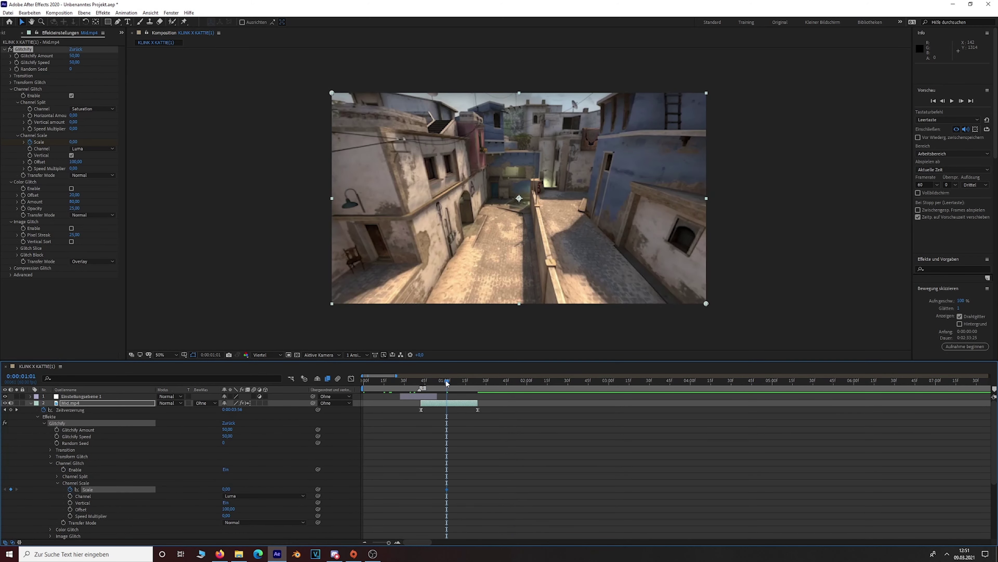
# Add a second Channel Scale keyframe with Scale -10 at 0:00:01:23, at the end of Mid.mp4.
pyautogui.moveTo(446, 383); pyautogui.dragTo(477, 386)
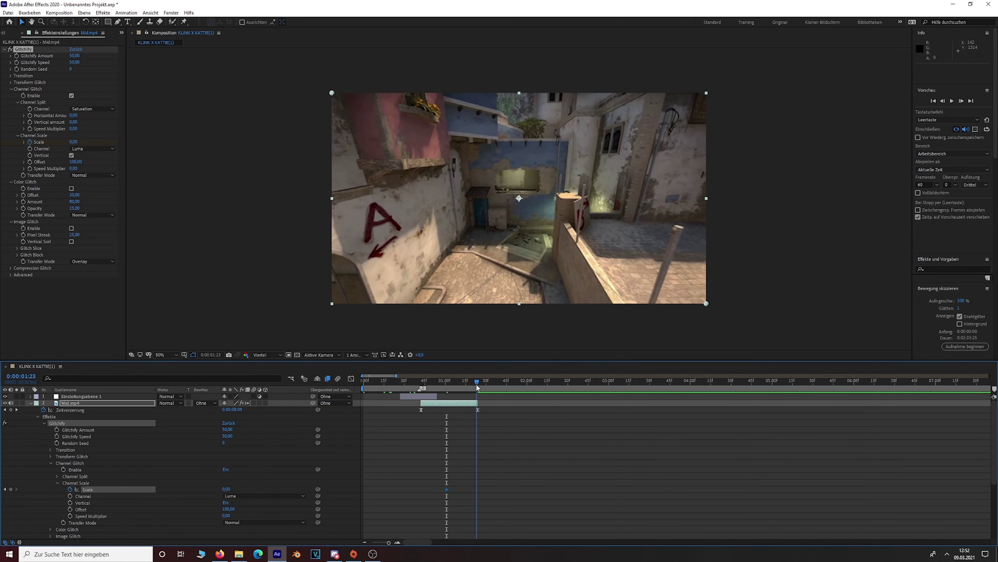
pyautogui.click(227, 489)
pyautogui.rightClick(225, 491)
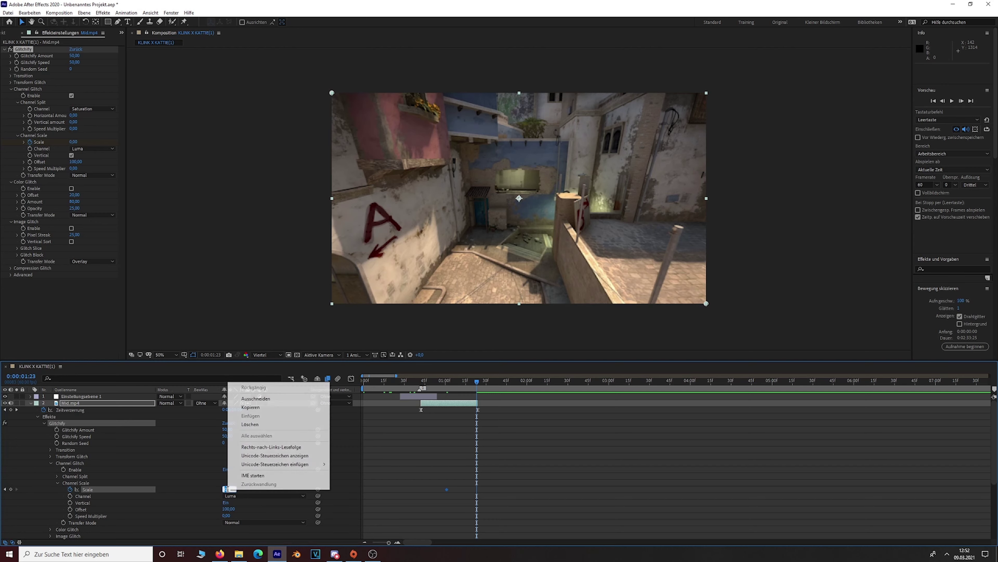
pyautogui.click(216, 470)
pyautogui.click(226, 489)
pyautogui.moveTo(226, 488); pyautogui.dragTo(227, 488)
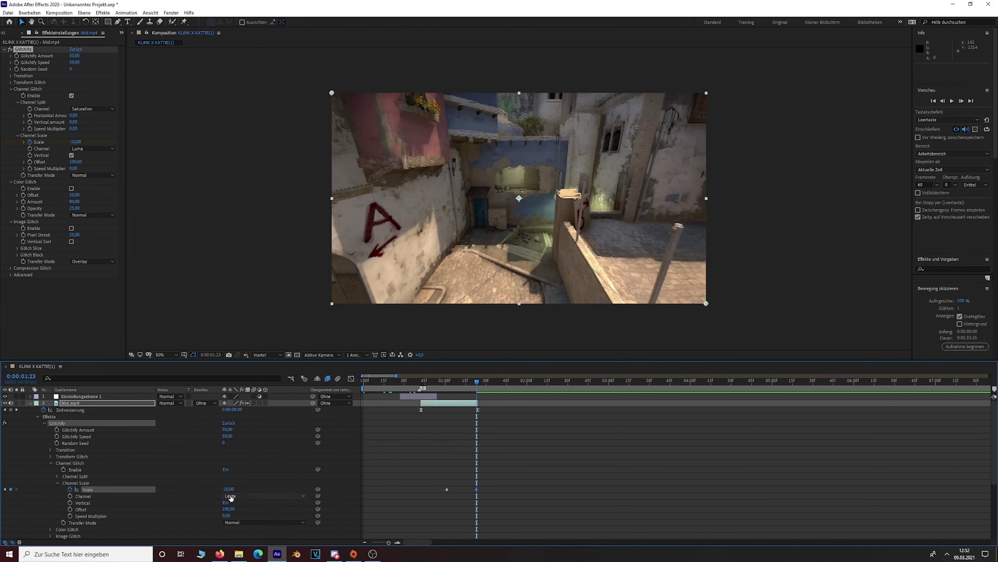
# Try the end Scale at 50 with Vertical off and on, keep Vertical enabled and set the end Scale to -130.
pyautogui.click(225, 502)
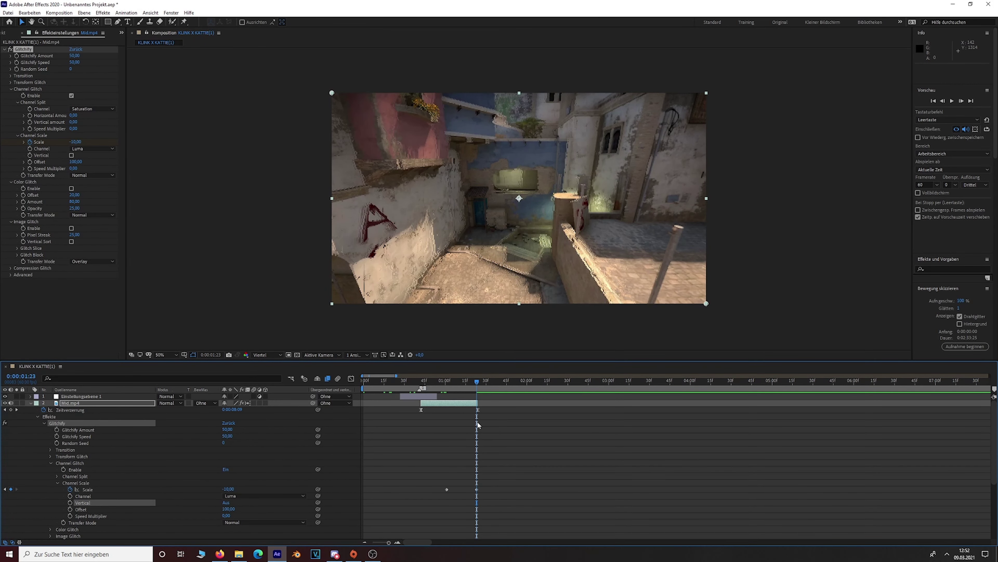
pyautogui.moveTo(230, 489)
pyautogui.mouseDown()
pyautogui.moveTo(219, 481)
pyautogui.moveTo(228, 492)
pyautogui.mouseUp()
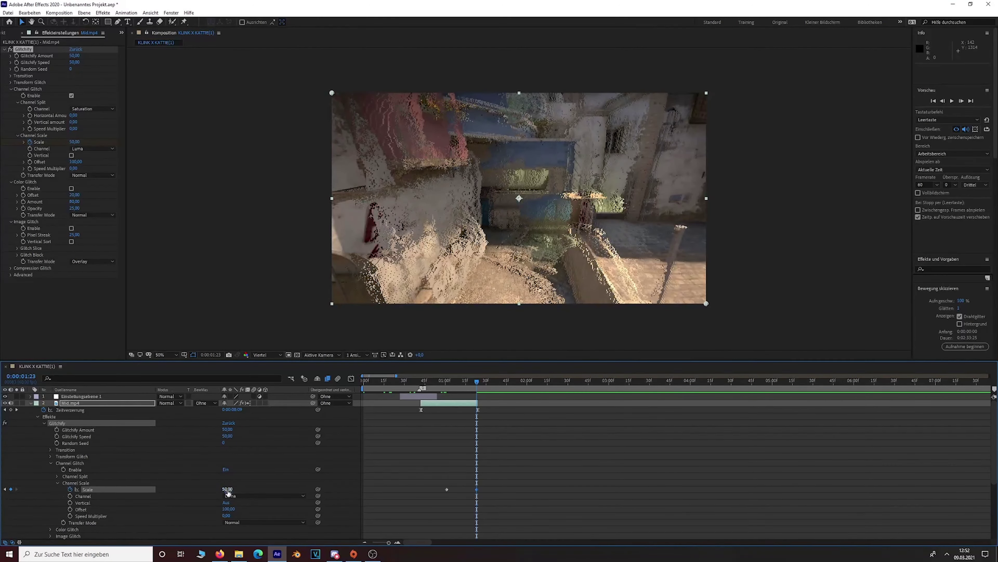
pyautogui.click(226, 502)
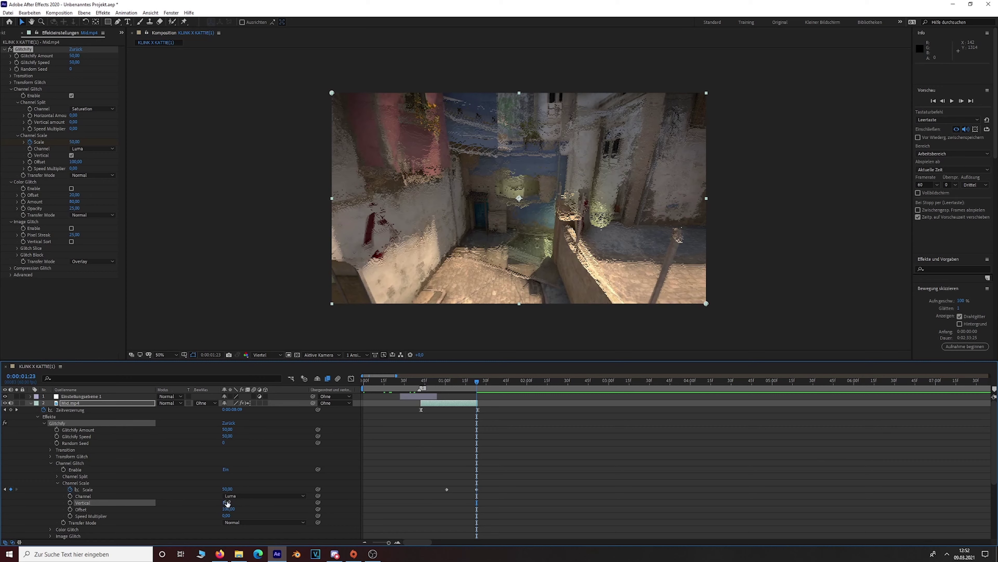
pyautogui.moveTo(228, 489); pyautogui.dragTo(224, 489)
# Check the glitch at 0:00:01:14 and apply Easy Ease to both Channel Scale keyframes.
pyautogui.moveTo(477, 382)
pyautogui.mouseDown()
pyautogui.moveTo(452, 384)
pyautogui.moveTo(464, 385)
pyautogui.mouseUp()
pyautogui.moveTo(496, 502); pyautogui.dragTo(403, 487)
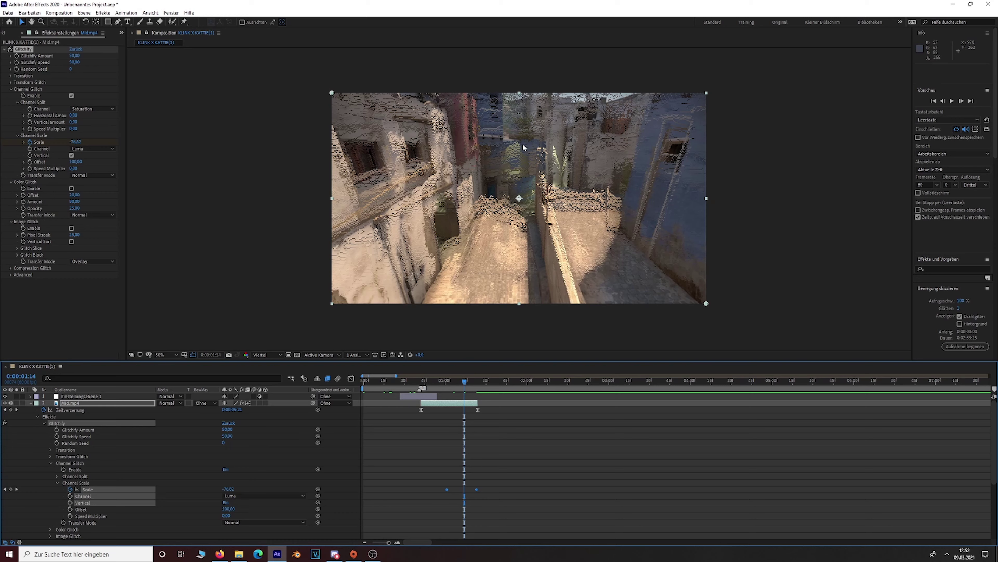
pyautogui.press('F9')
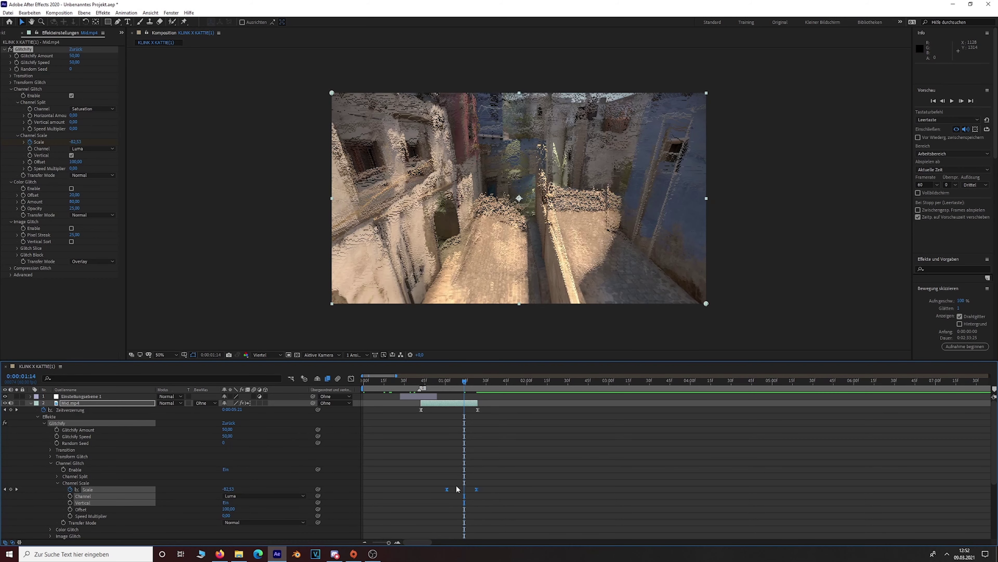
# Shape the Scale curve in the graph editor to plunge right after the first keyframe and flatten out toward the last.
pyautogui.click(351, 378)
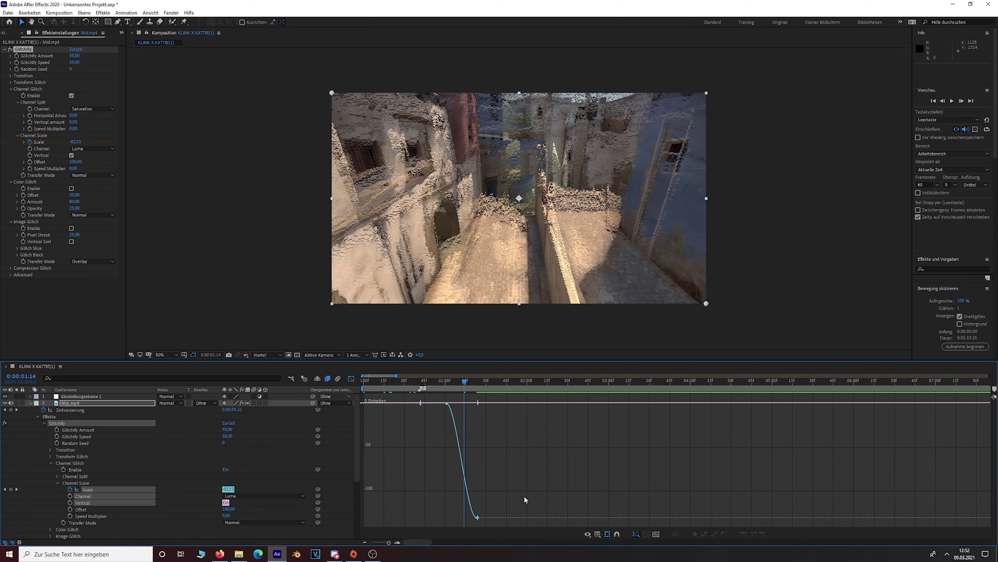
pyautogui.moveTo(388, 543); pyautogui.dragTo(390, 543)
pyautogui.click(542, 444)
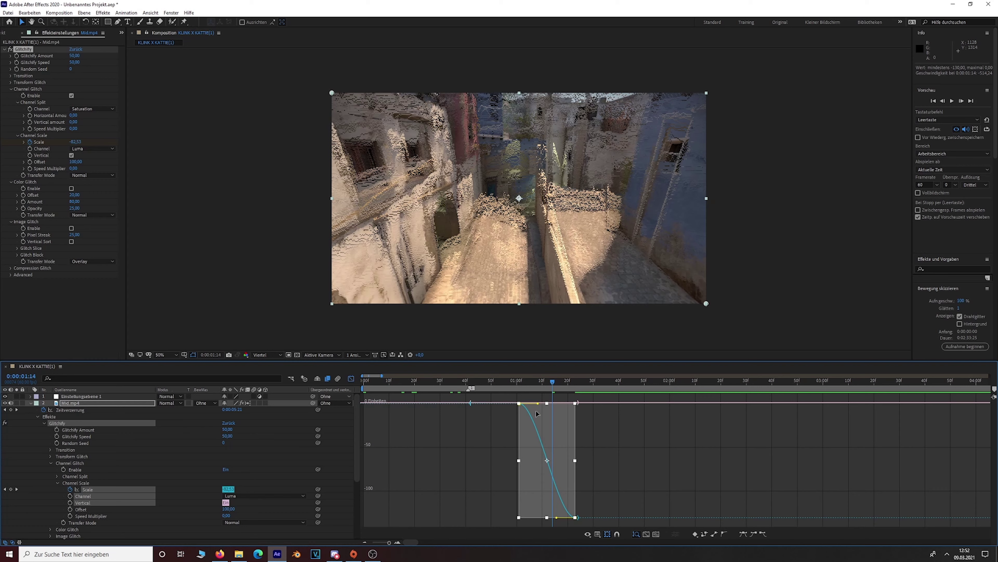
pyautogui.moveTo(538, 406); pyautogui.dragTo(516, 493)
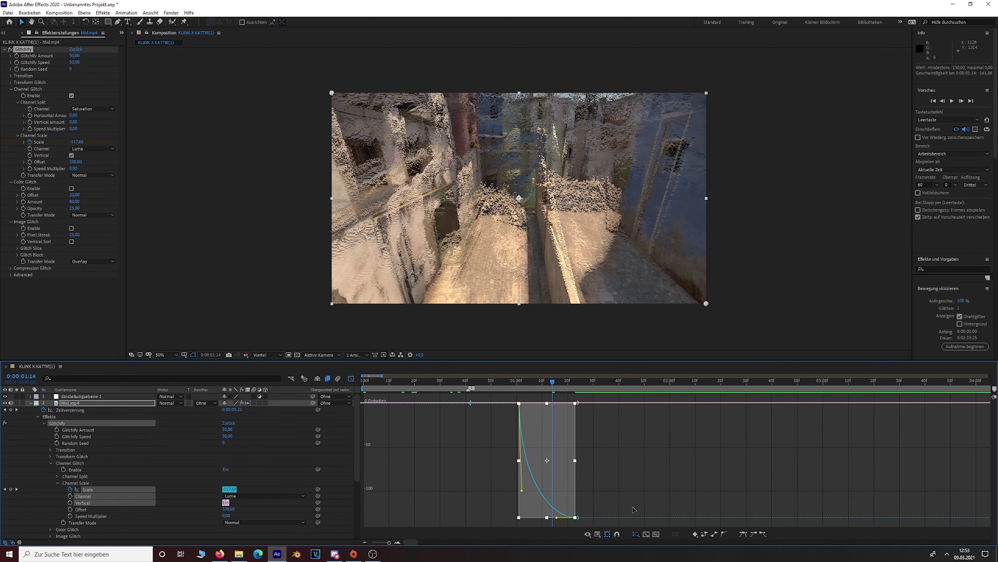
pyautogui.moveTo(559, 520); pyautogui.dragTo(522, 518)
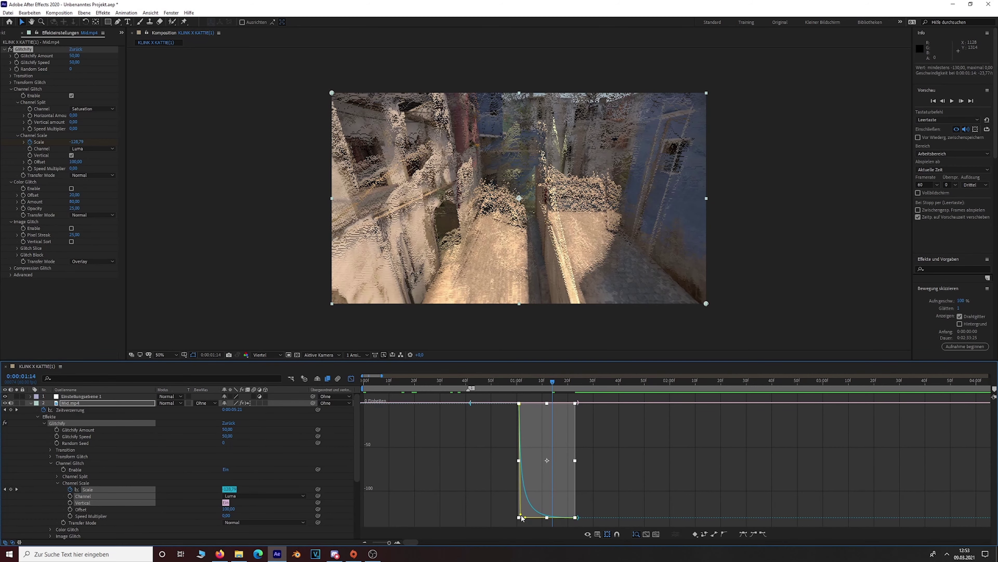
# Play the sequence to check the eased Glitchify scale animation against the music.
pyautogui.moveTo(547, 385)
pyautogui.mouseDown()
pyautogui.moveTo(606, 389)
pyautogui.moveTo(512, 388)
pyautogui.moveTo(560, 391)
pyautogui.moveTo(547, 394)
pyautogui.mouseUp()
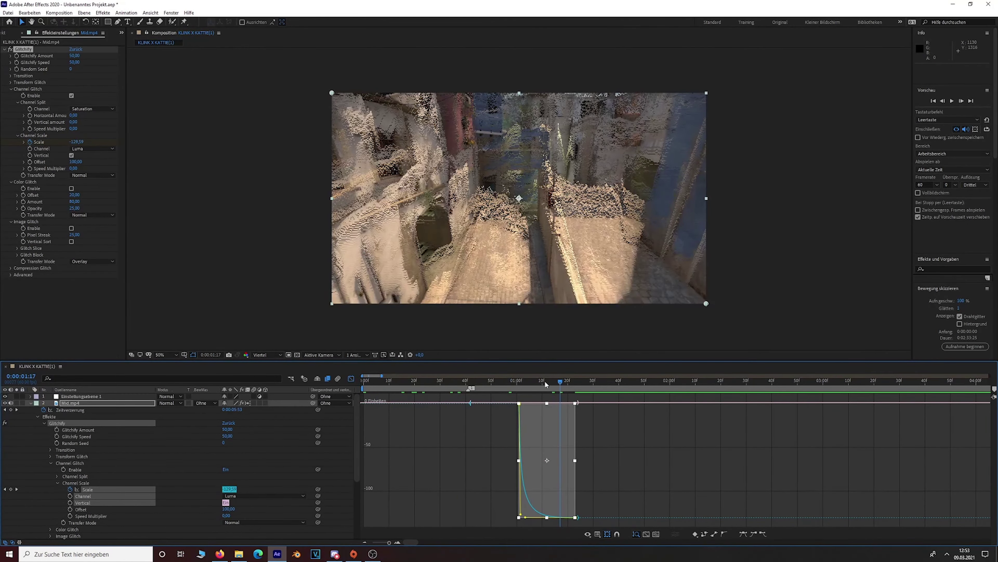
pyautogui.press('space')
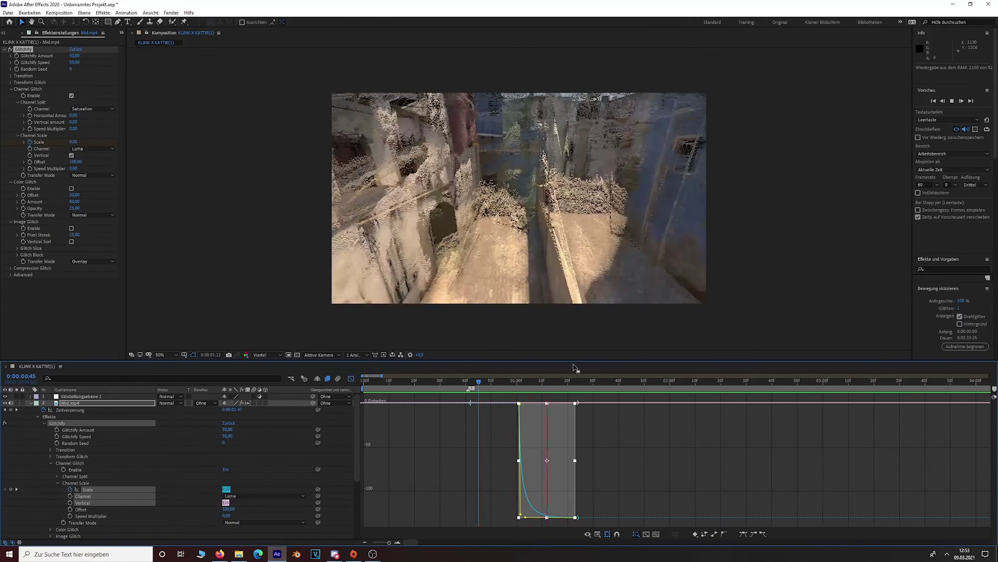
pyautogui.press('space')
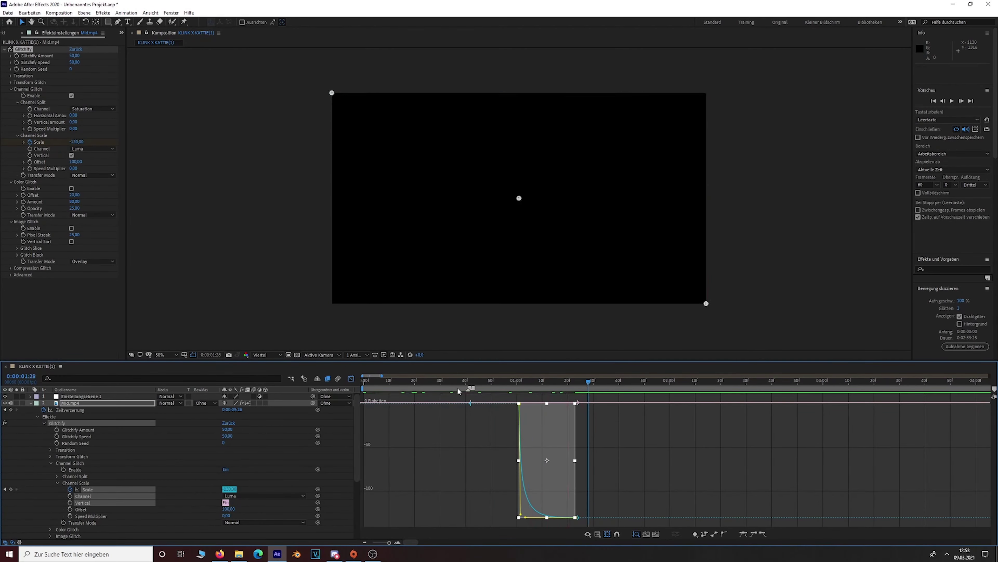
pyautogui.press('space')
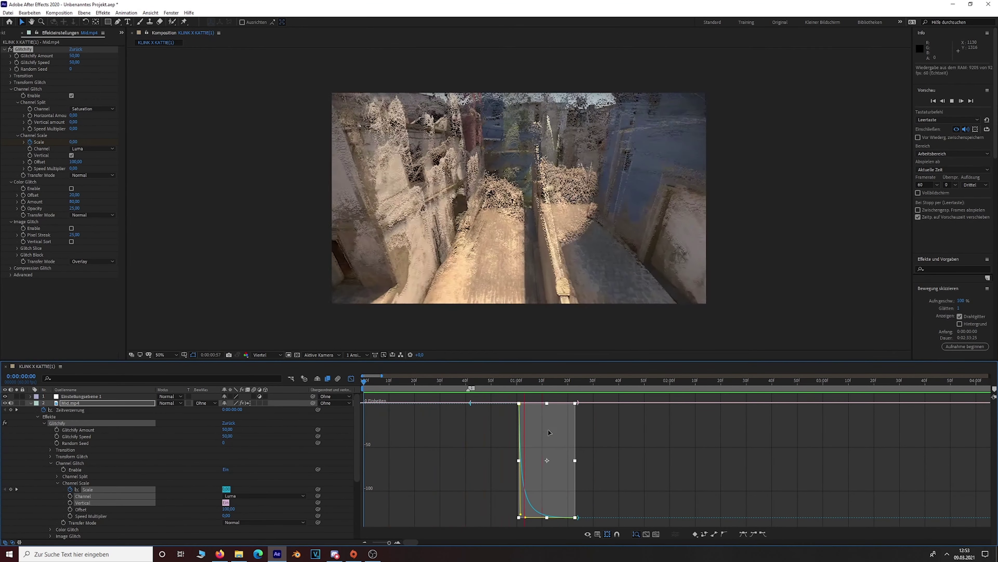
pyautogui.press('space')
# Collapse Mid.mp4's properties, leave the graph editor and show the composition's full duration in the timeline.
pyautogui.moveTo(390, 543); pyautogui.dragTo(382, 544)
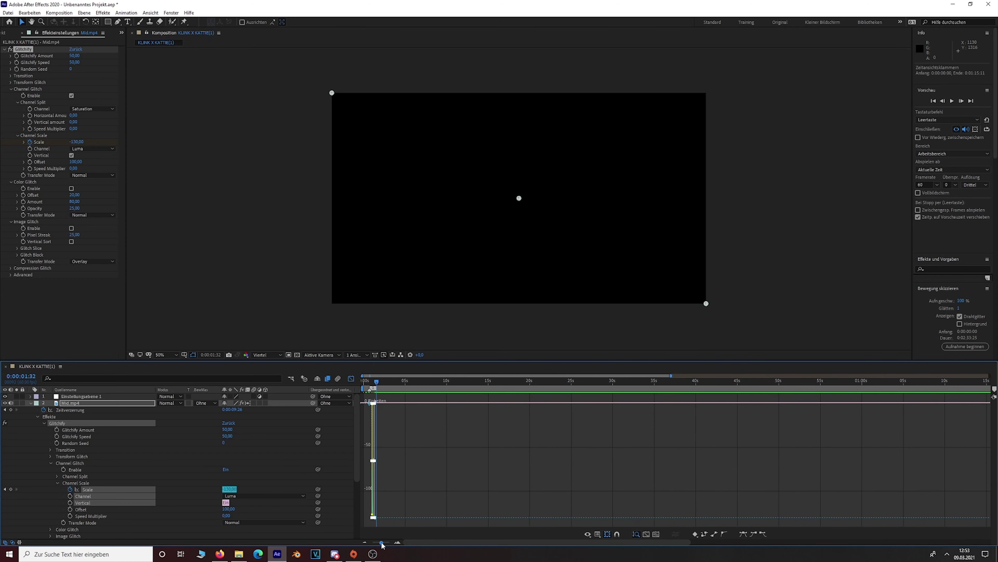
pyautogui.click(31, 403)
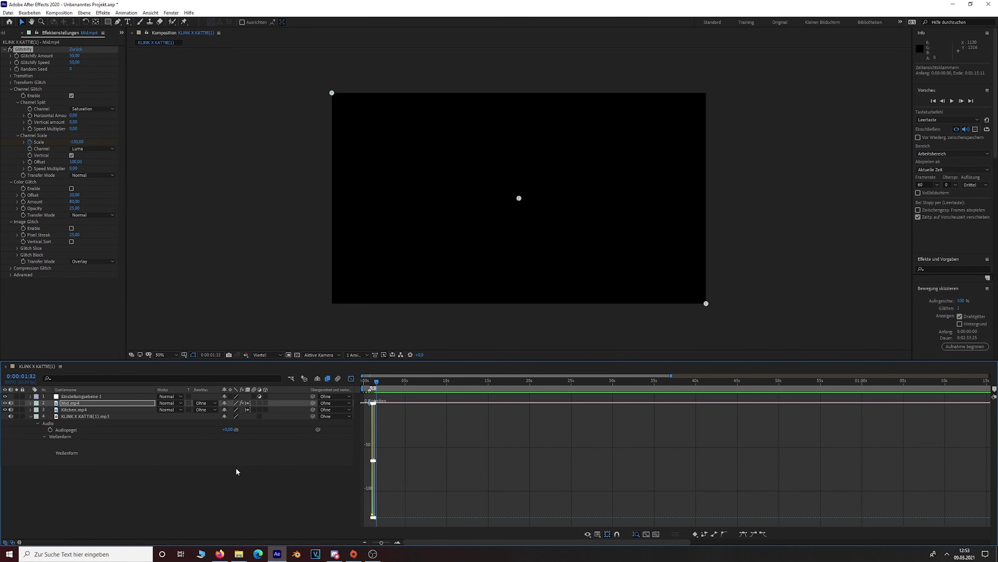
pyautogui.moveTo(380, 545); pyautogui.dragTo(373, 544)
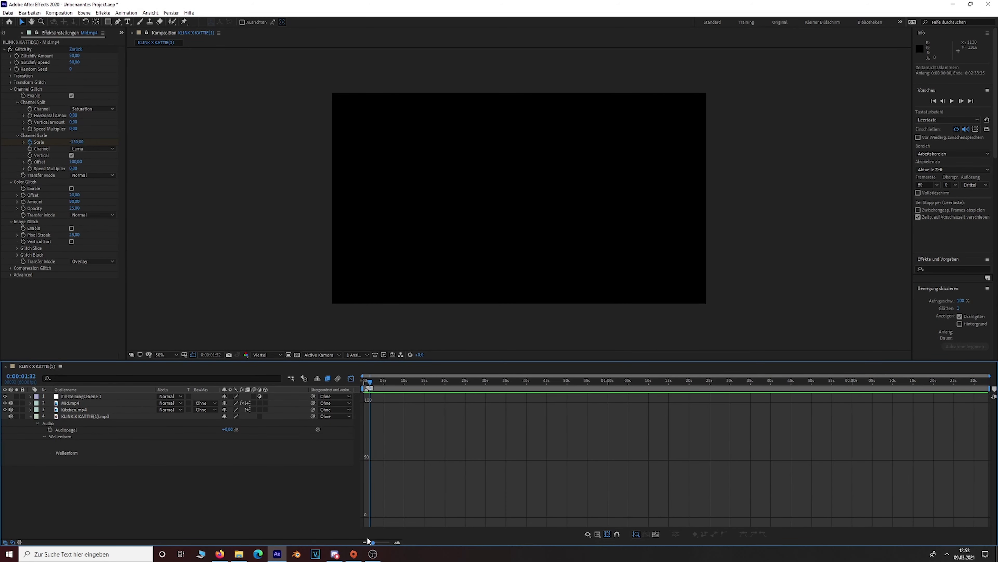
pyautogui.hotkey('shift', 'F3')
pyautogui.moveTo(371, 380); pyautogui.dragTo(458, 383)
pyautogui.click(414, 380)
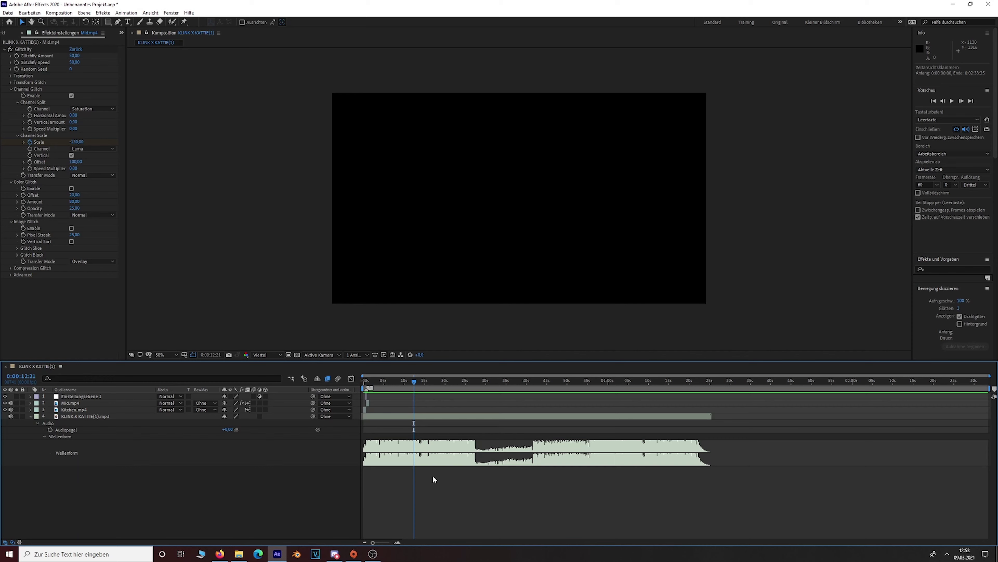
# Collapse the music layer's waveform and the Glitchify settings, moving the playhead back to 0:00:04:42.
pyautogui.click(30, 416)
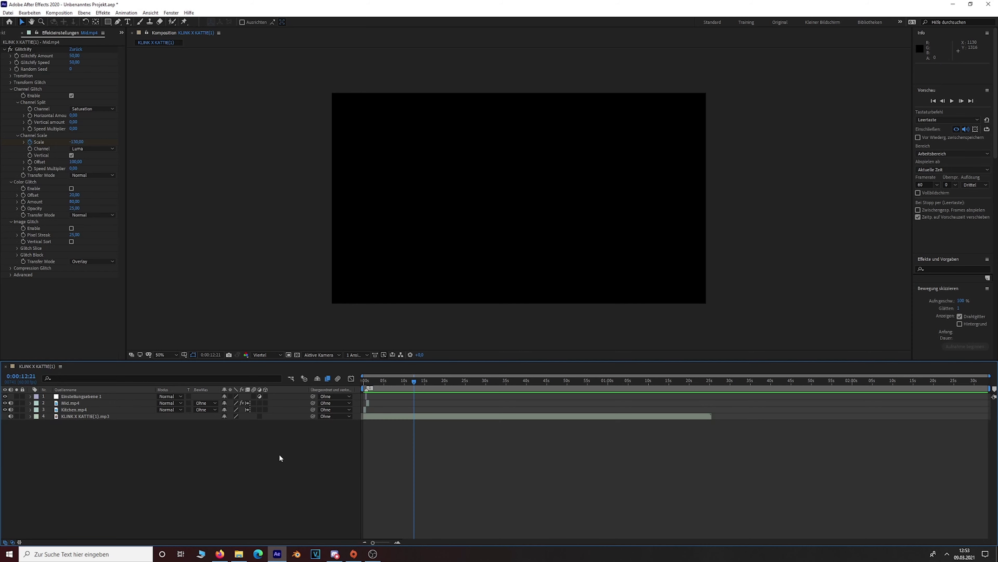
pyautogui.moveTo(412, 385); pyautogui.dragTo(381, 414)
pyautogui.click(30, 320)
pyautogui.click(4, 32)
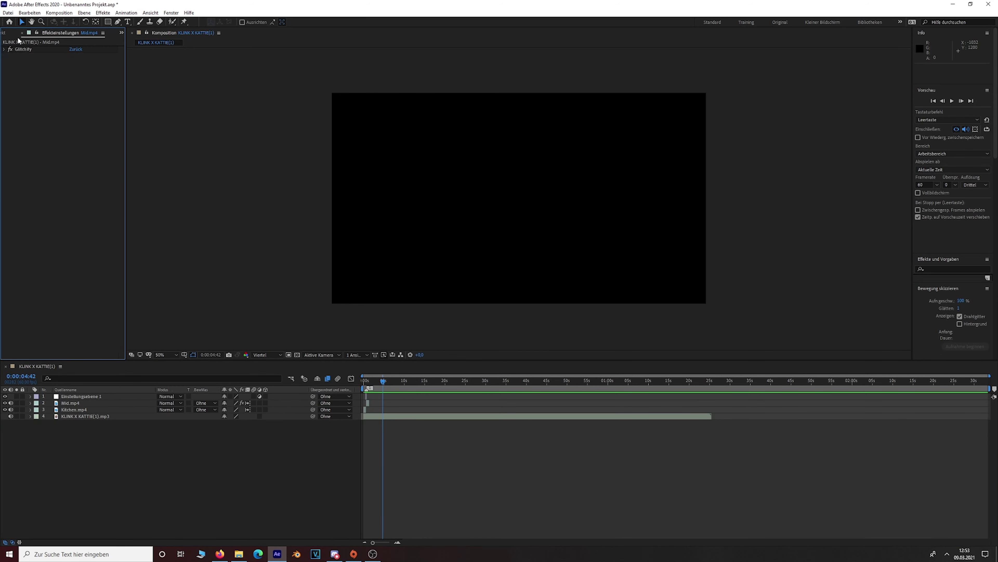